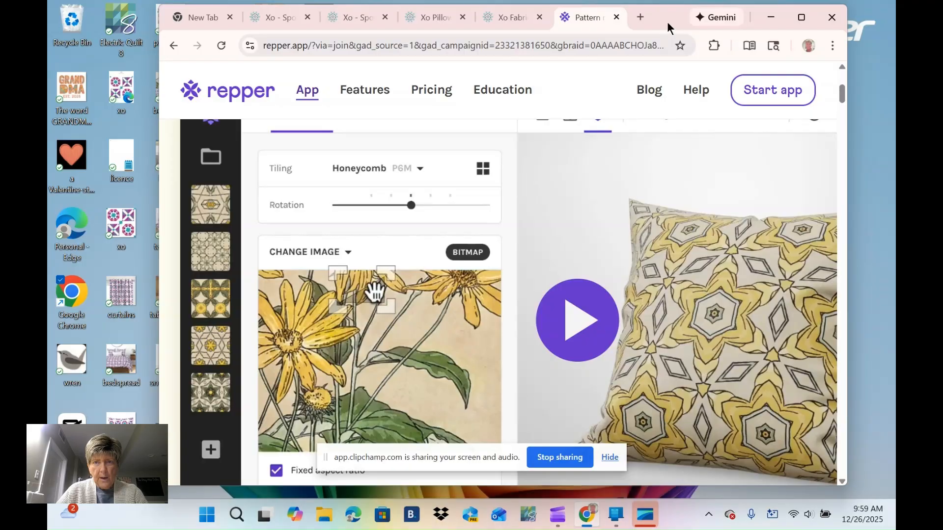
Review the Pro membership benefits and the monthly and yearly plans on the Repper pricing page
drag(667, 22, 648, 29)
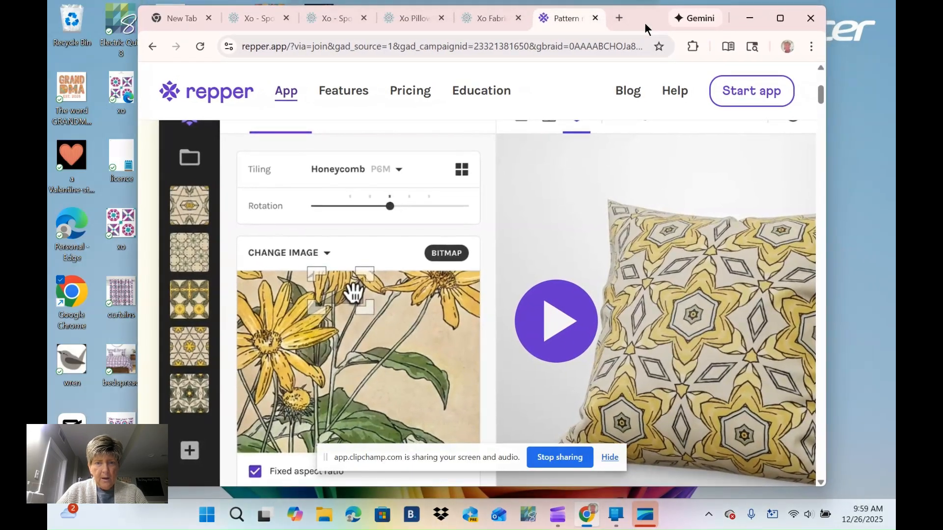
click(553, 324)
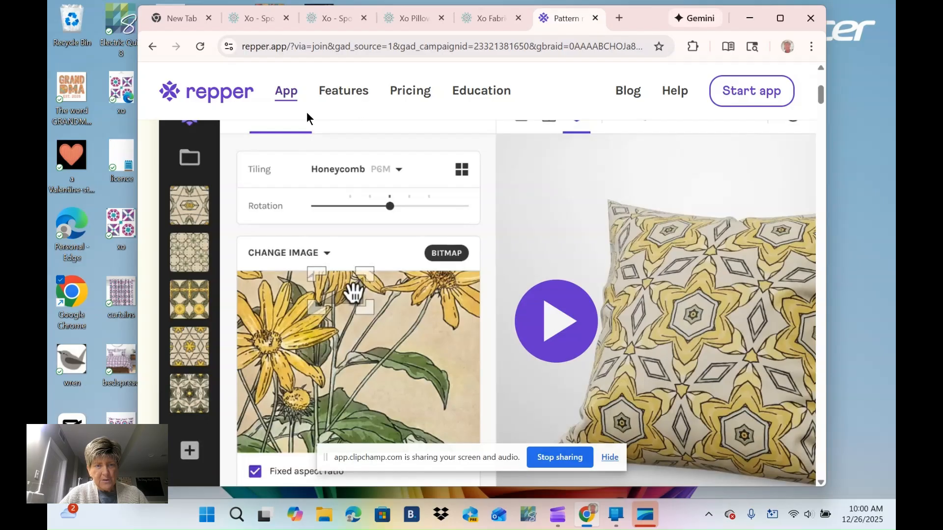
click(410, 93)
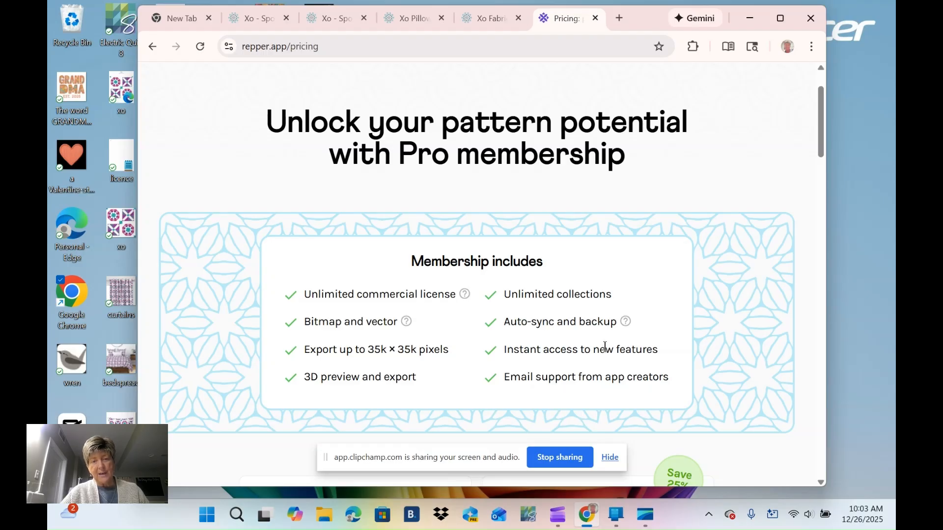
drag(818, 112, 813, 169)
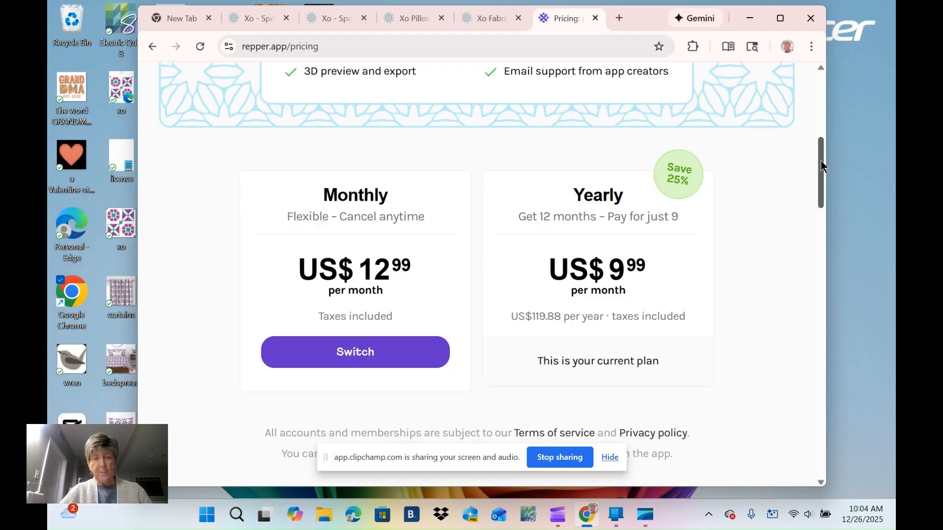
drag(820, 162, 821, 114)
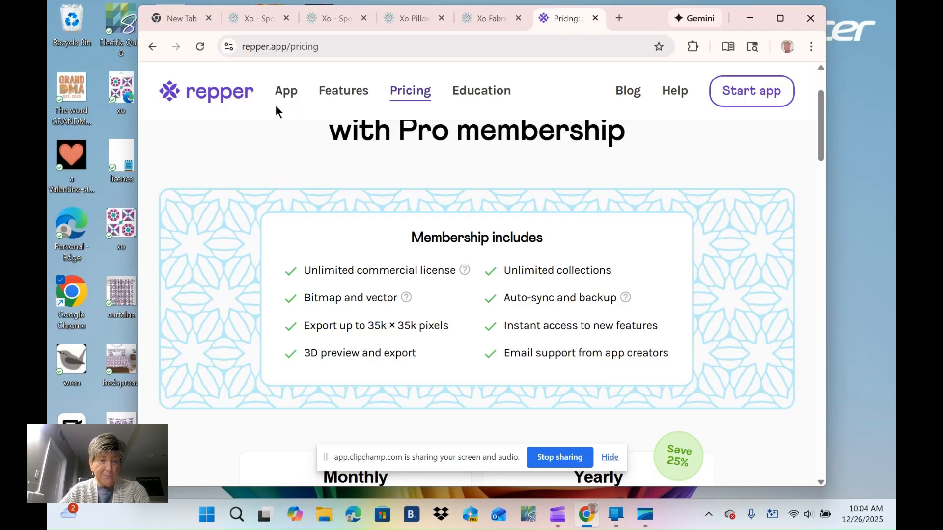
Open the Repper design app and create a new collection titled "xo"
click(283, 93)
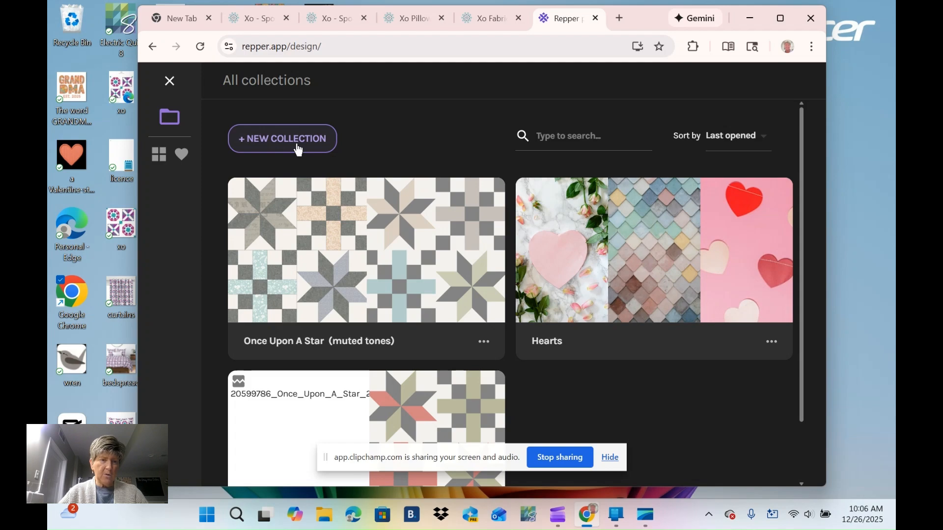
click(298, 150)
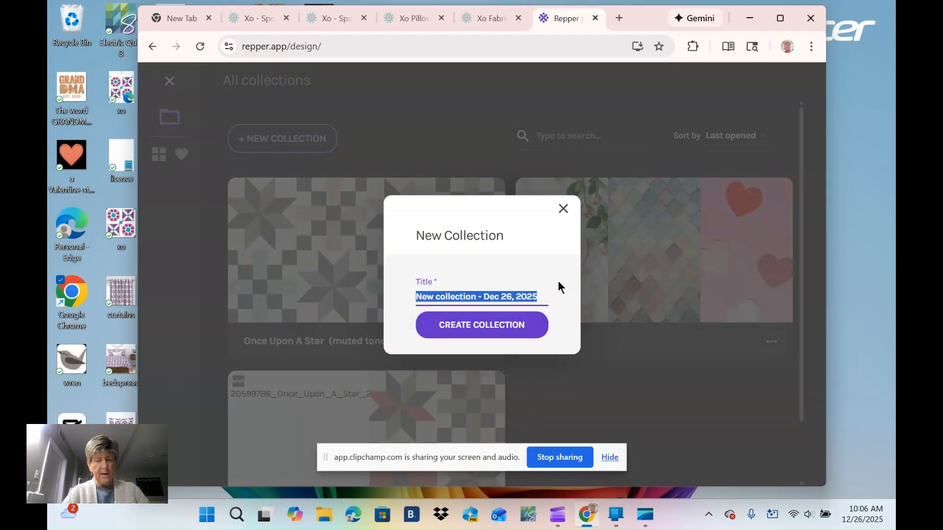
text(xo)
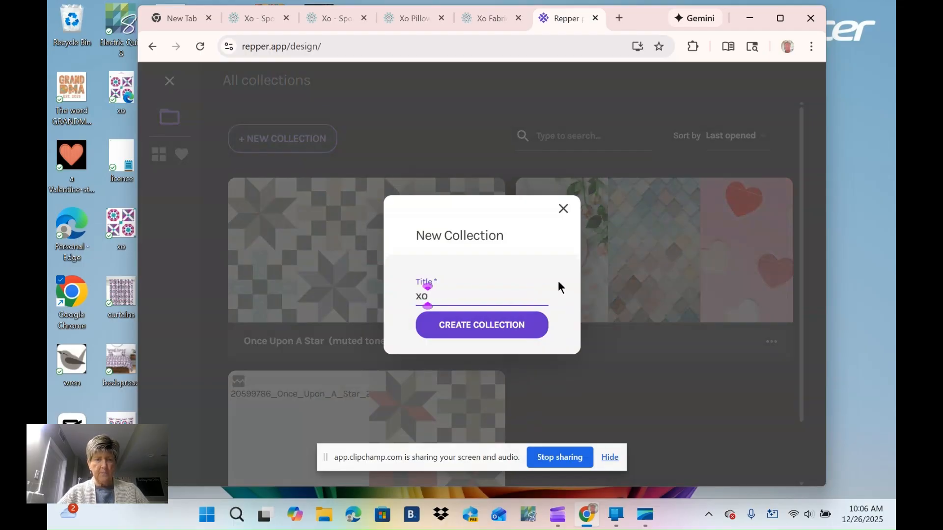
click(505, 339)
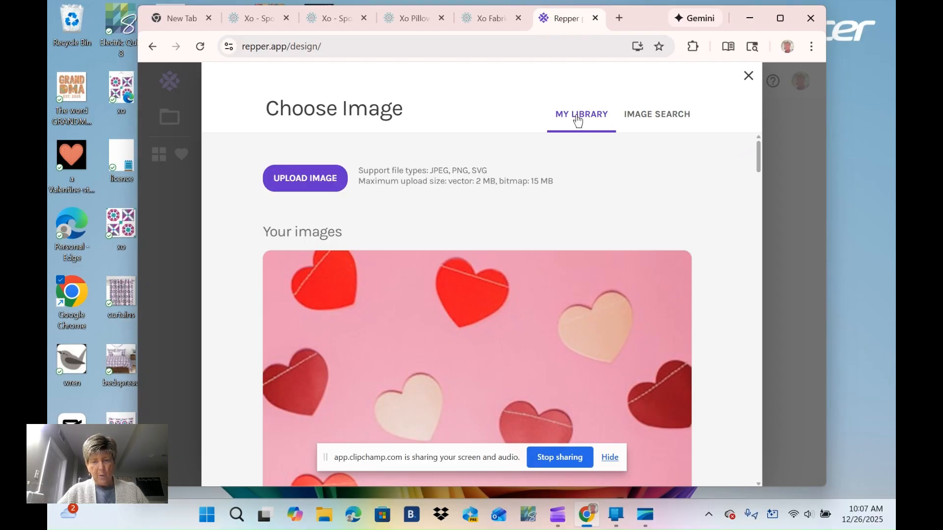
Browse the free Unsplash pattern photos offered as source images, then leave without choosing one
click(656, 116)
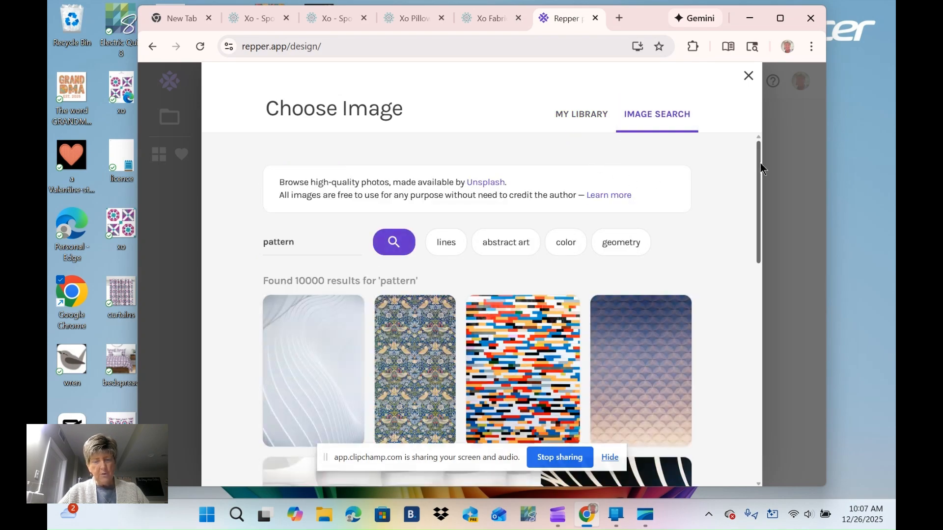
drag(760, 164, 763, 252)
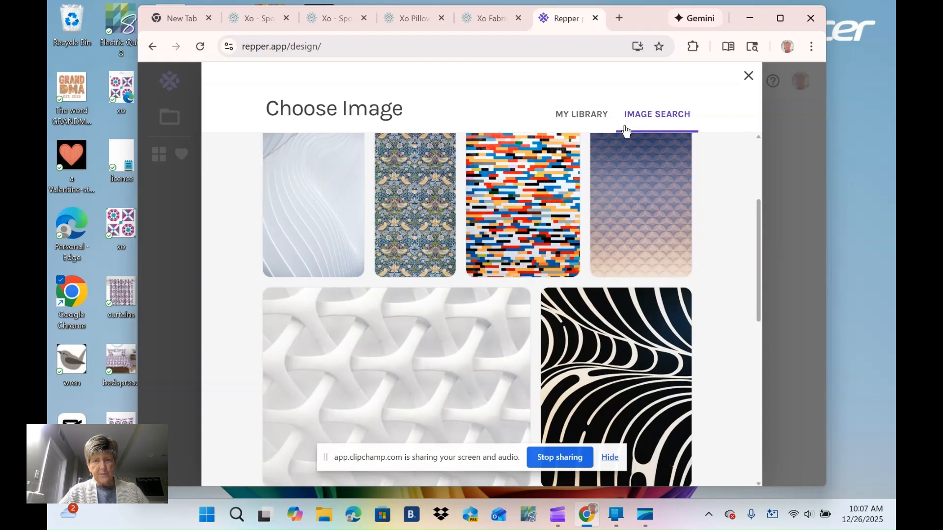
click(748, 77)
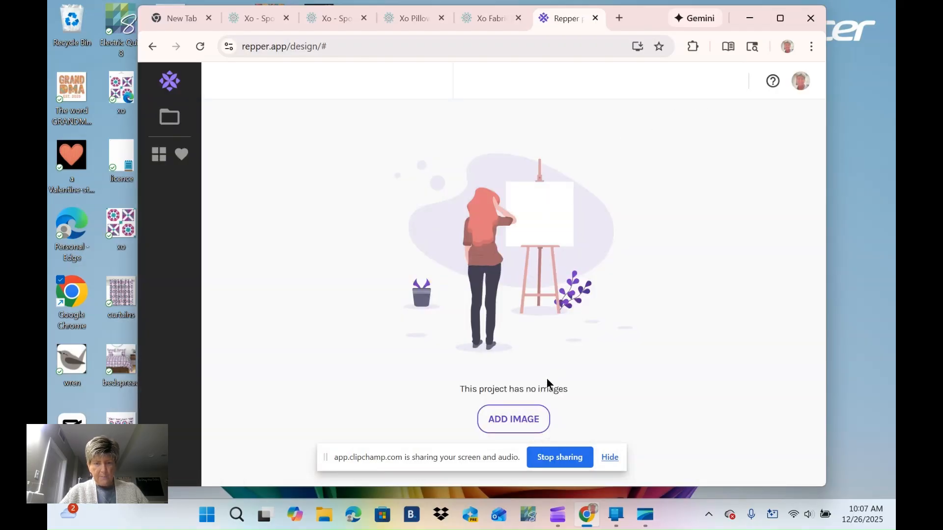
Upload the xo image from the Desktop and save its initial Octagon pattern to the collection
click(527, 422)
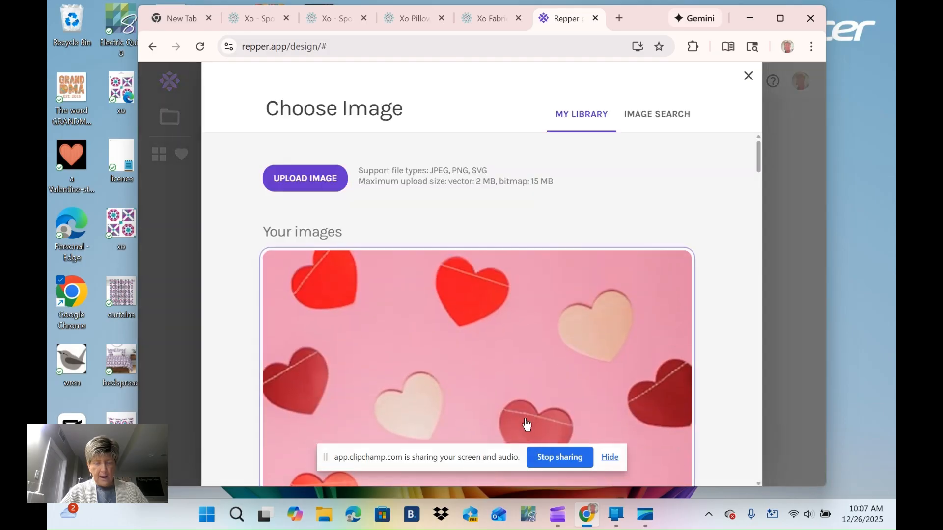
click(288, 190)
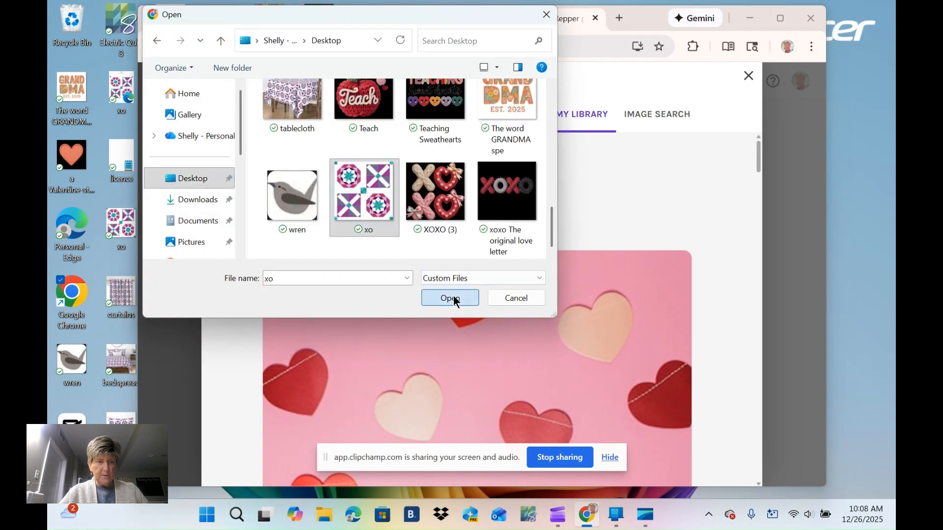
click(451, 297)
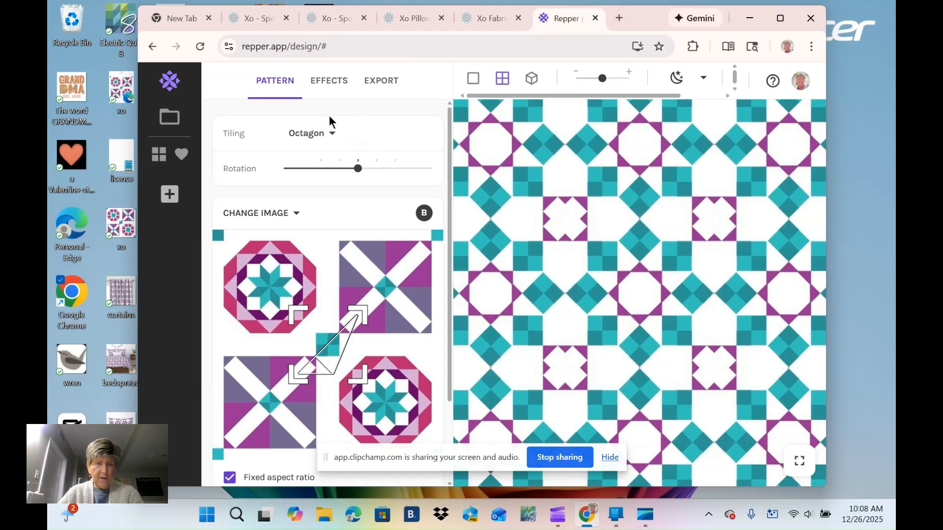
mouse_move(367, 177)
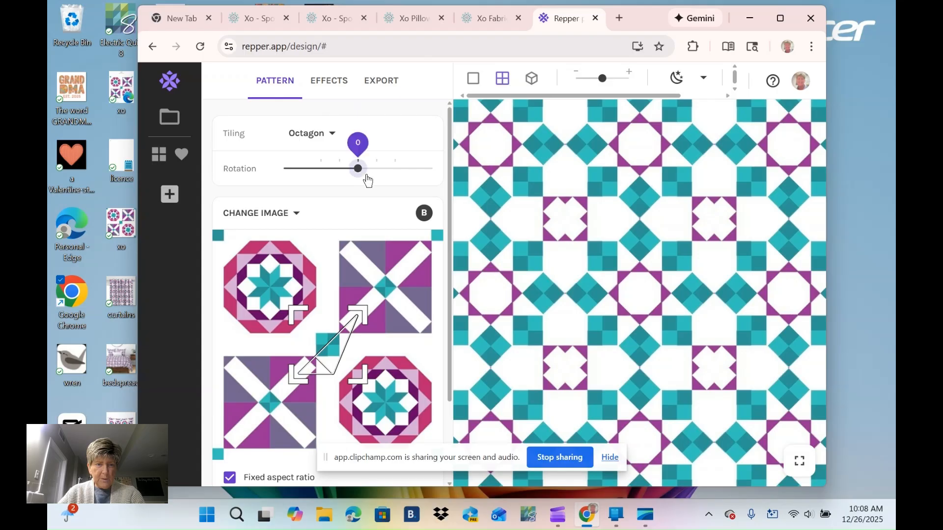
click(175, 194)
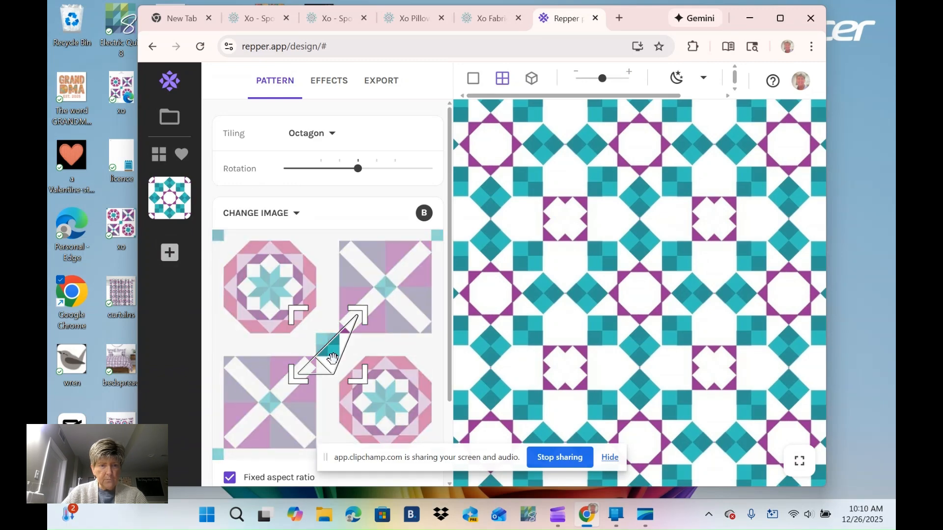
Move the sample area onto the lower half of the image's upper-right X block and save the resulting purple pattern
drag(332, 358, 353, 336)
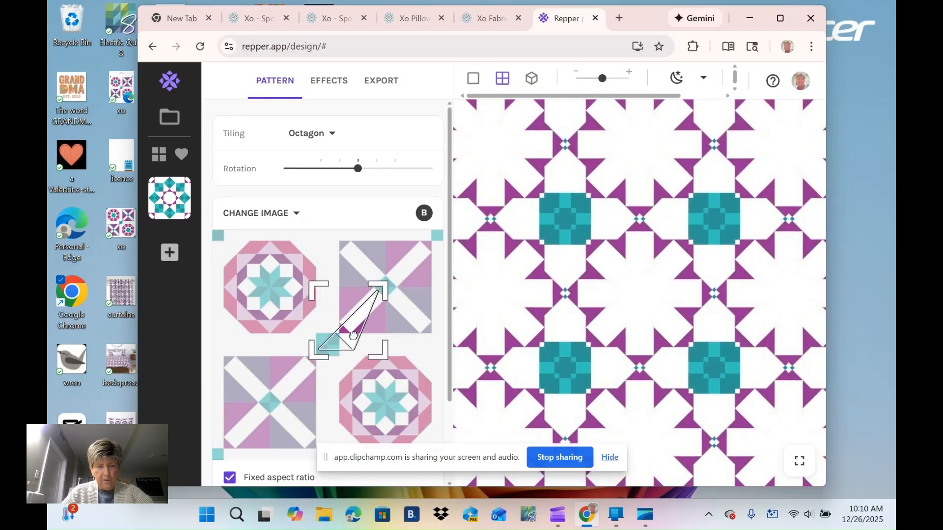
drag(354, 336, 372, 329)
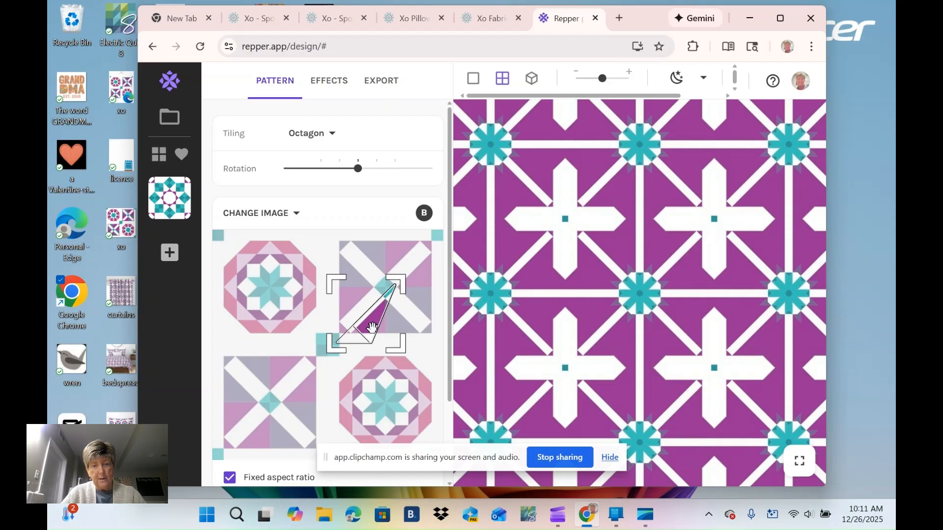
click(170, 253)
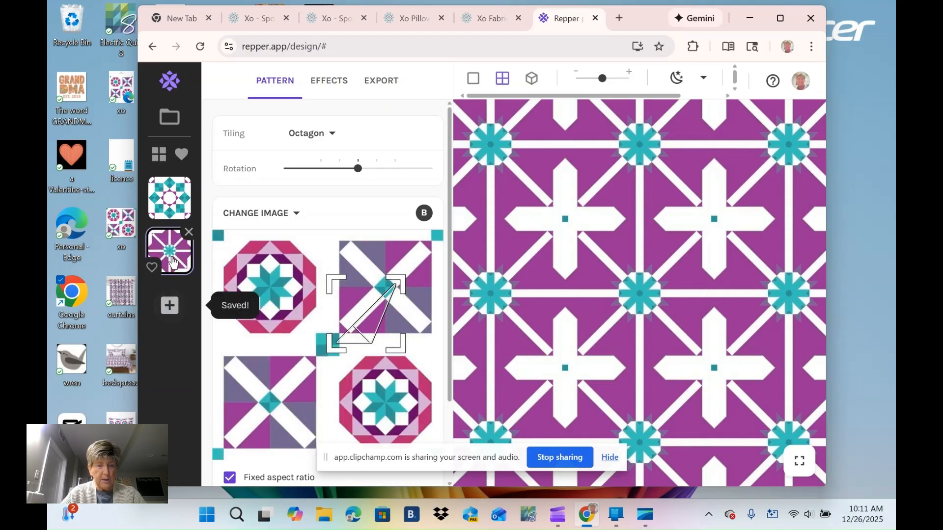
Shift the sample area to the lower-right part of the same X block and save this variation
mouse_move(169, 252)
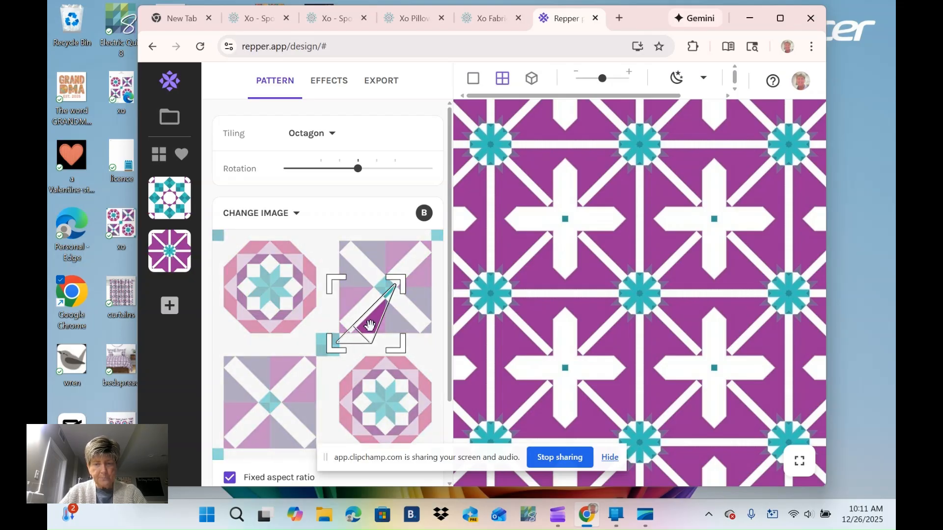
drag(369, 325, 394, 333)
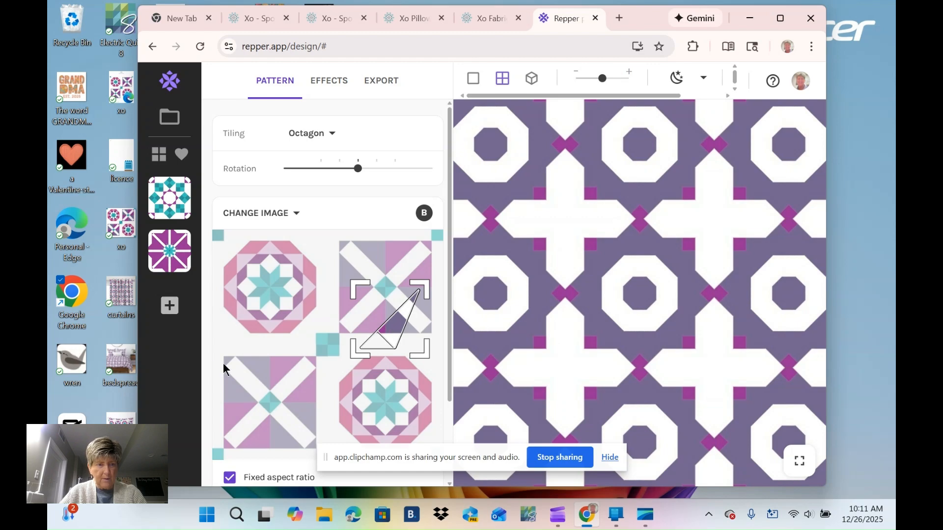
click(168, 311)
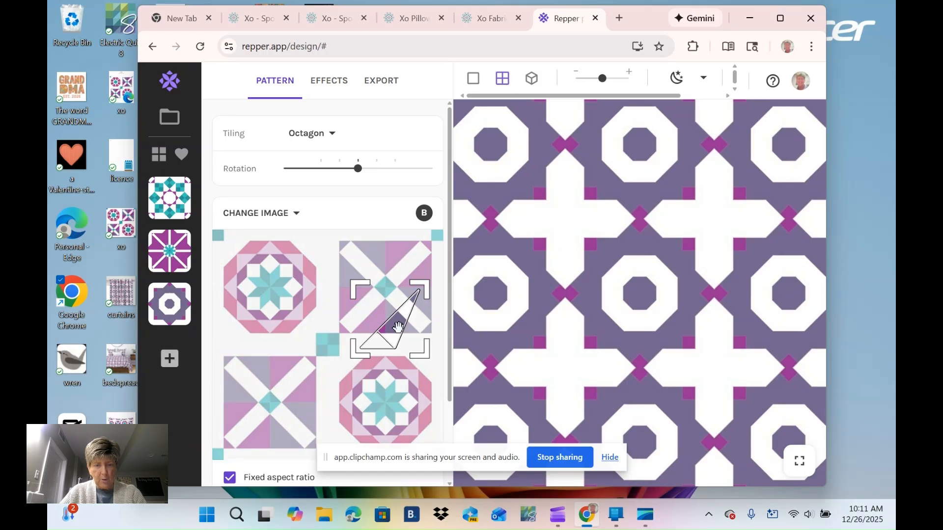
Reposition the sample area between the upper-right X block and the octagon block below it, and save the pattern
drag(398, 328, 390, 356)
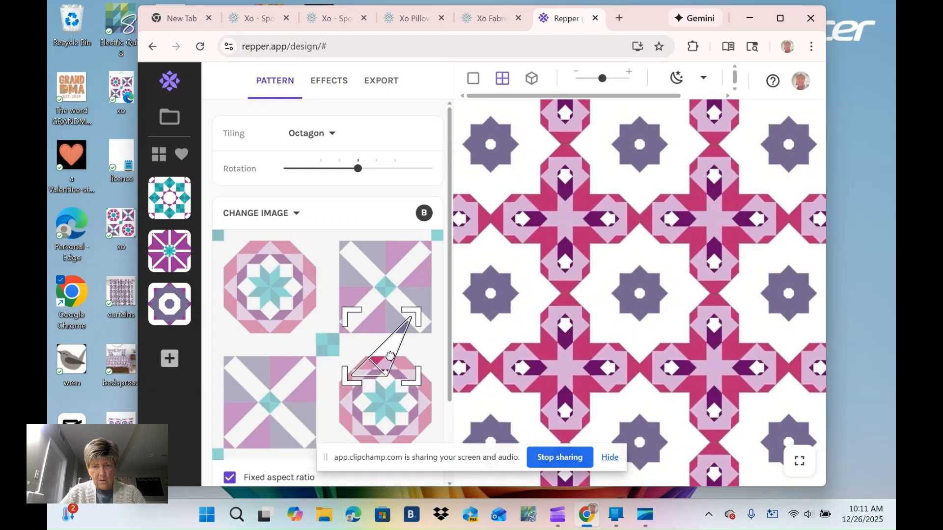
drag(390, 356, 322, 492)
drag(388, 404, 409, 335)
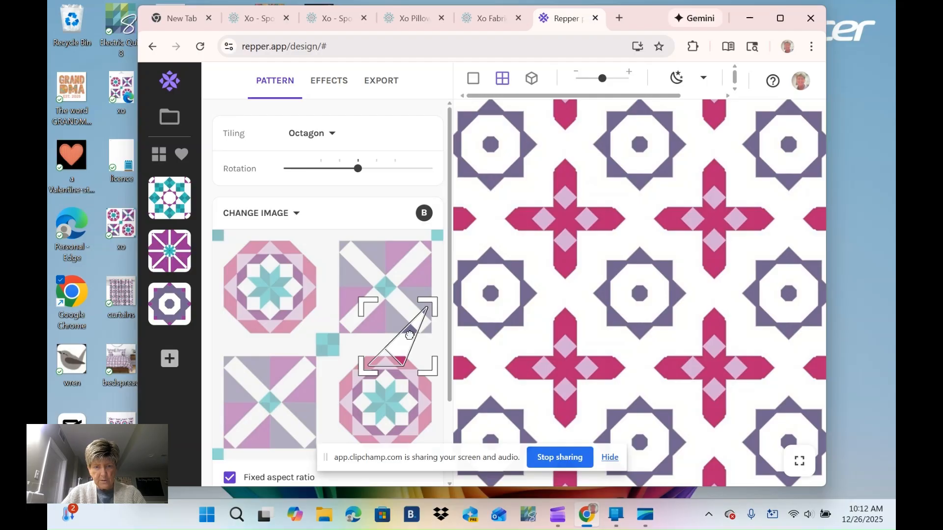
click(169, 359)
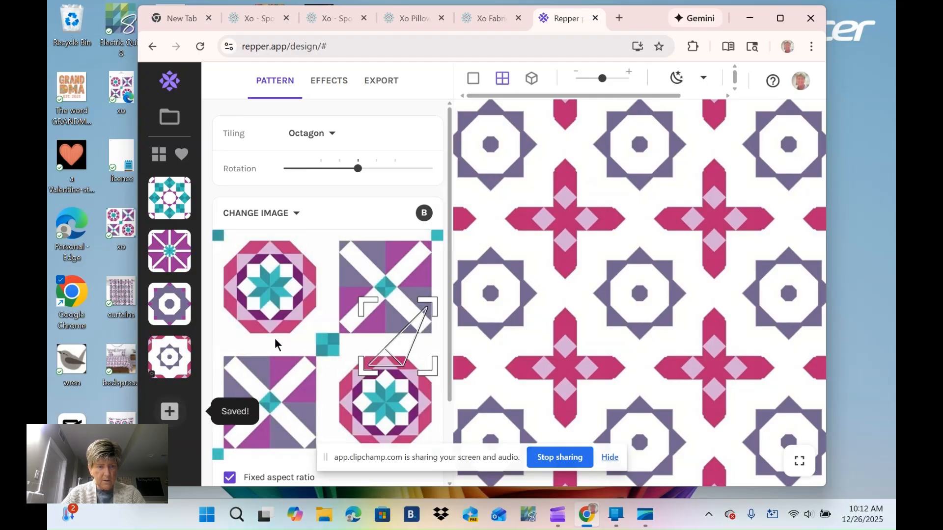
Place the sample area between the two upper blocks, just above the central teal square, and save the purple star pattern
drag(400, 351, 331, 326)
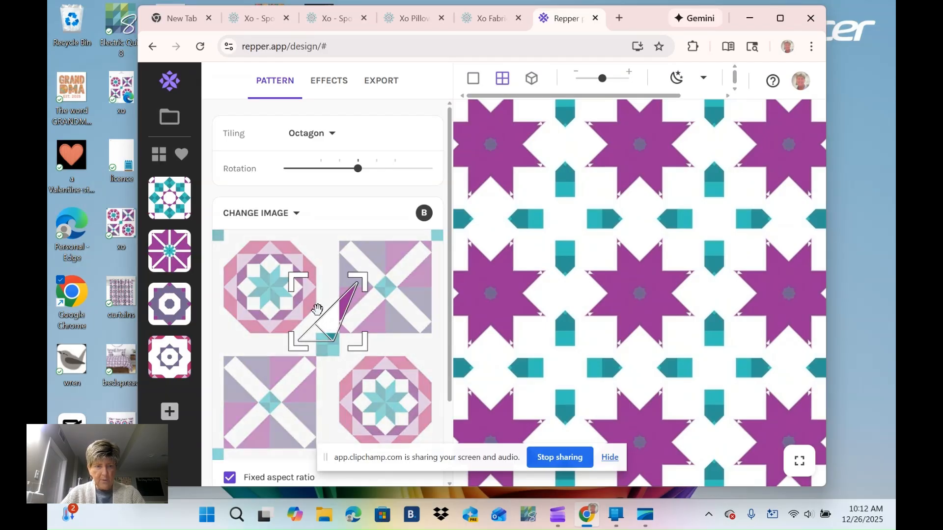
drag(339, 324, 339, 316)
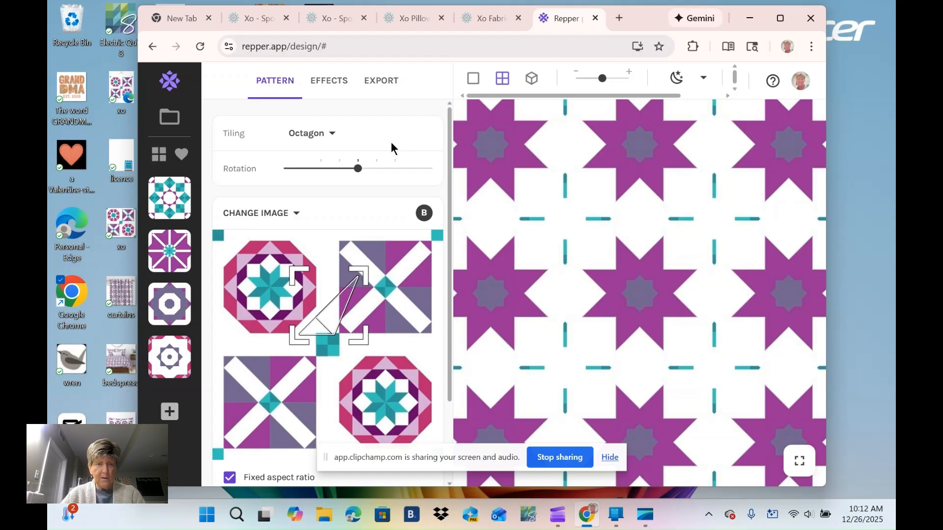
click(166, 415)
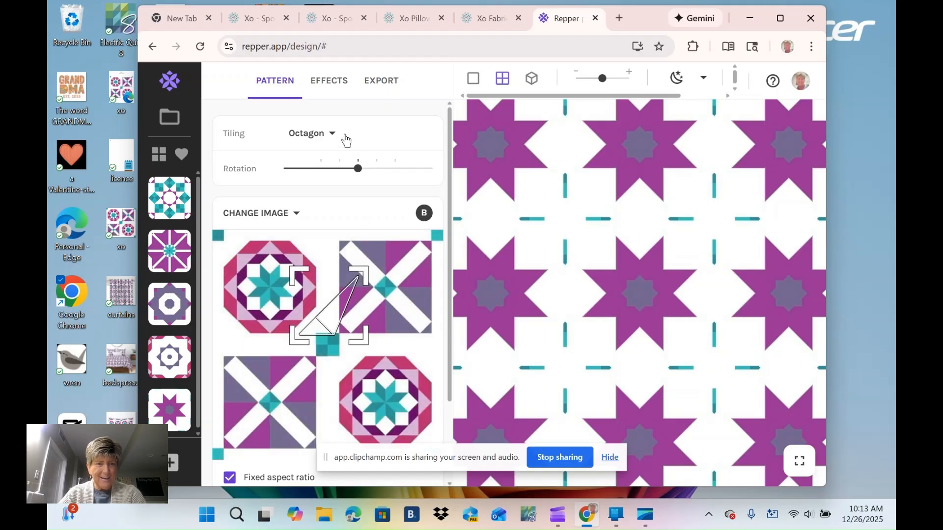
Compare the seamless tilings as small previews and set the pattern's tiling to Facade
click(277, 84)
click(277, 85)
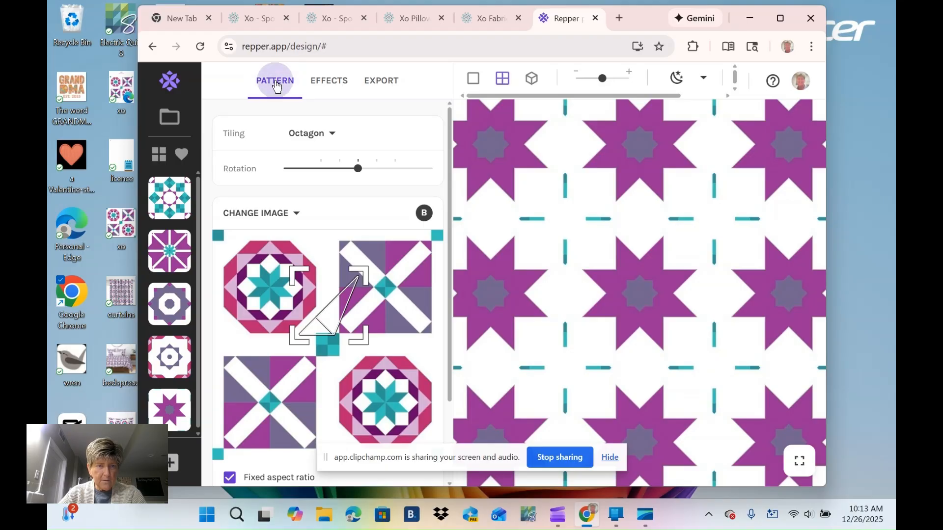
click(341, 143)
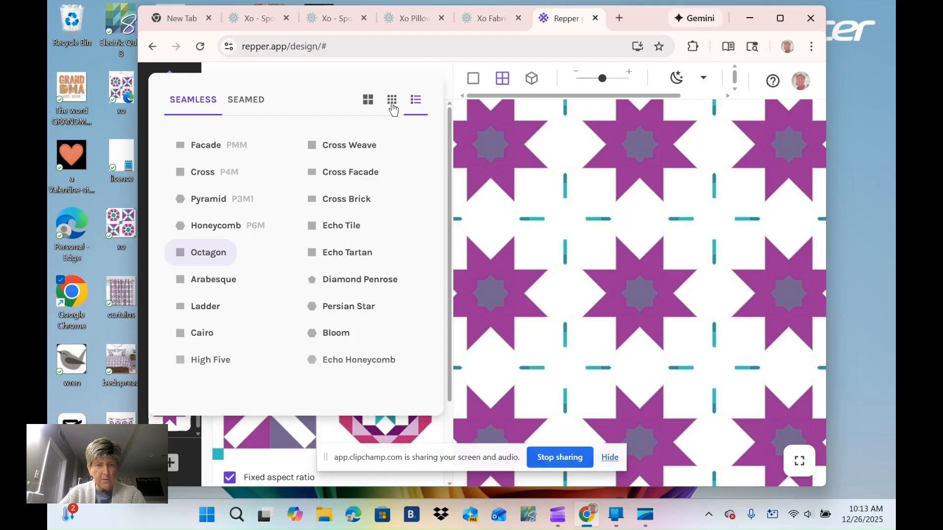
click(392, 101)
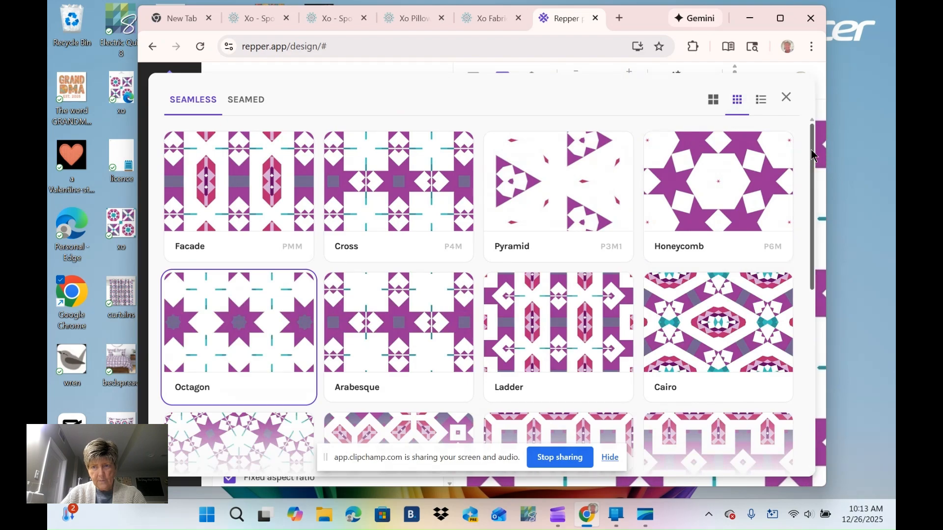
drag(813, 157, 785, 263)
click(761, 99)
click(228, 144)
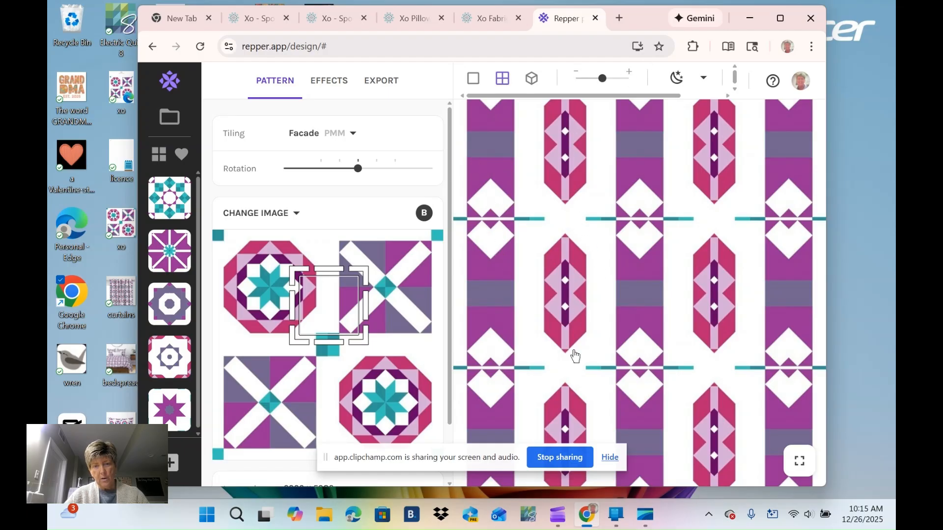
Shift the Facade sample area up over the inner edge of the upper-left octagon block and save the striped pattern
drag(575, 348, 612, 235)
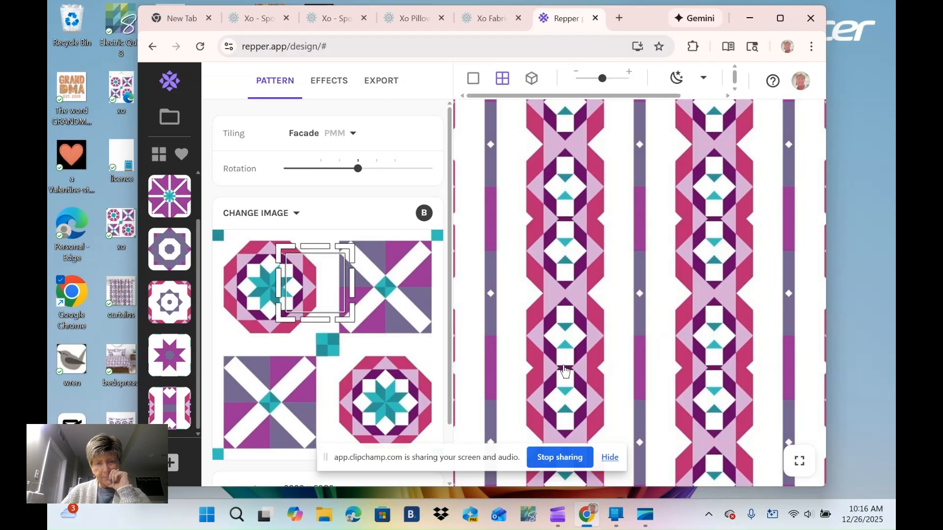
click(171, 469)
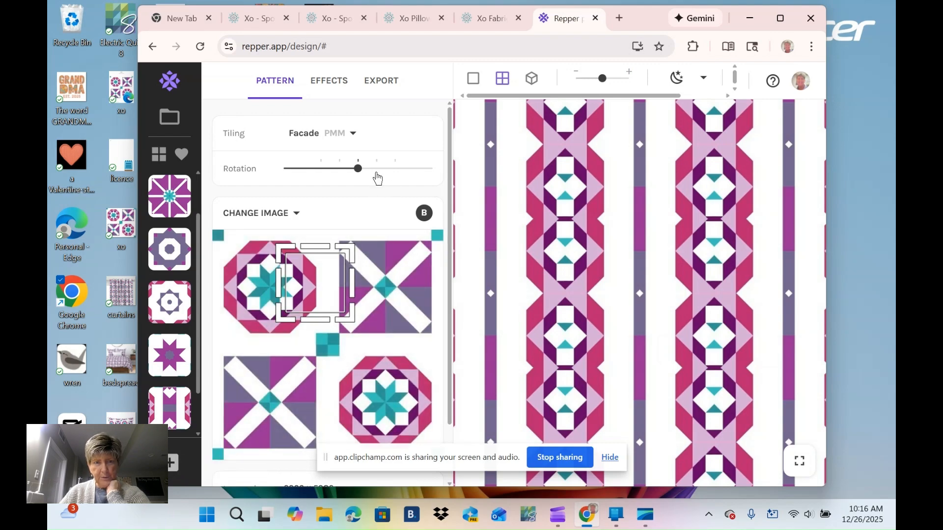
Rotate the striped Facade pattern until its stripes run diagonally, save it, and bring the newest saved patterns into view
mouse_move(364, 182)
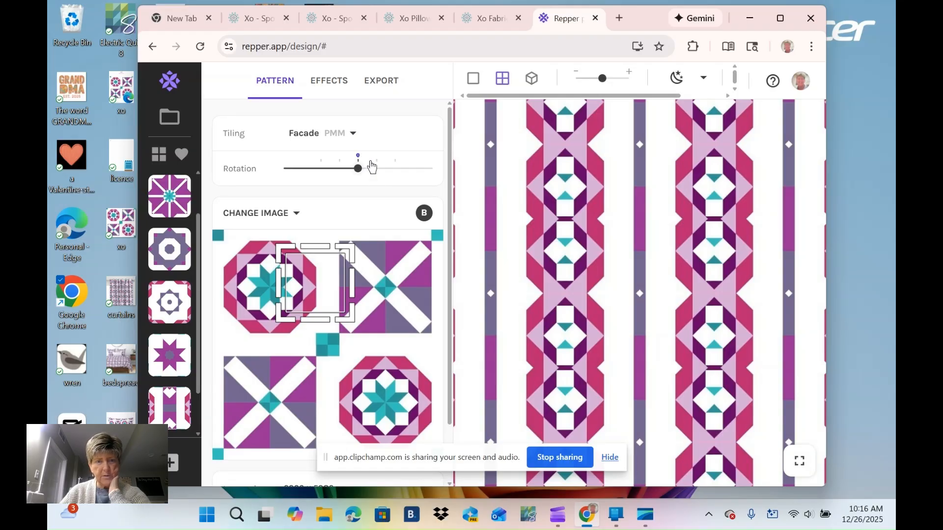
click(359, 170)
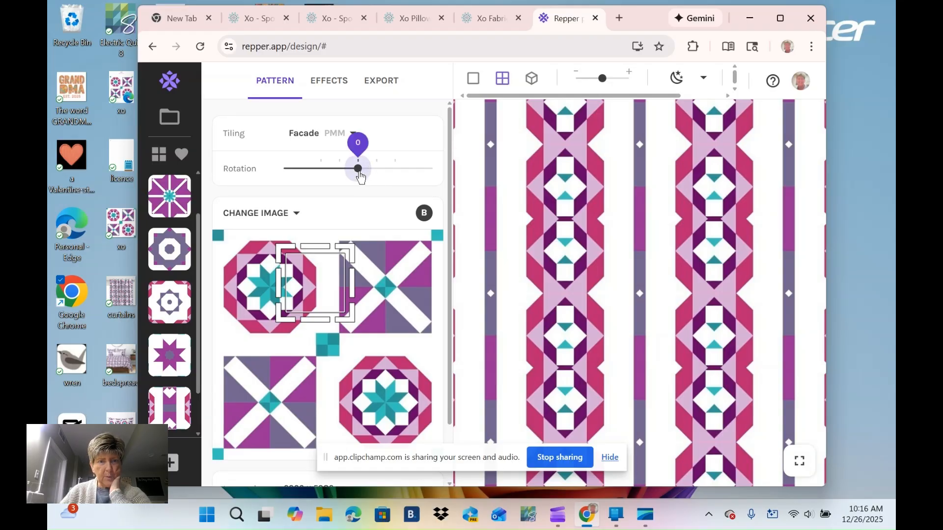
drag(360, 177, 416, 177)
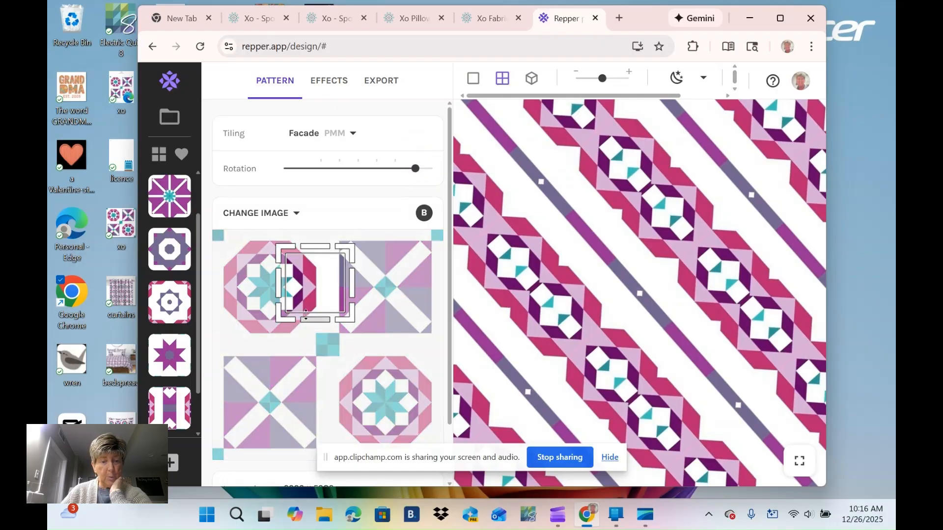
click(170, 464)
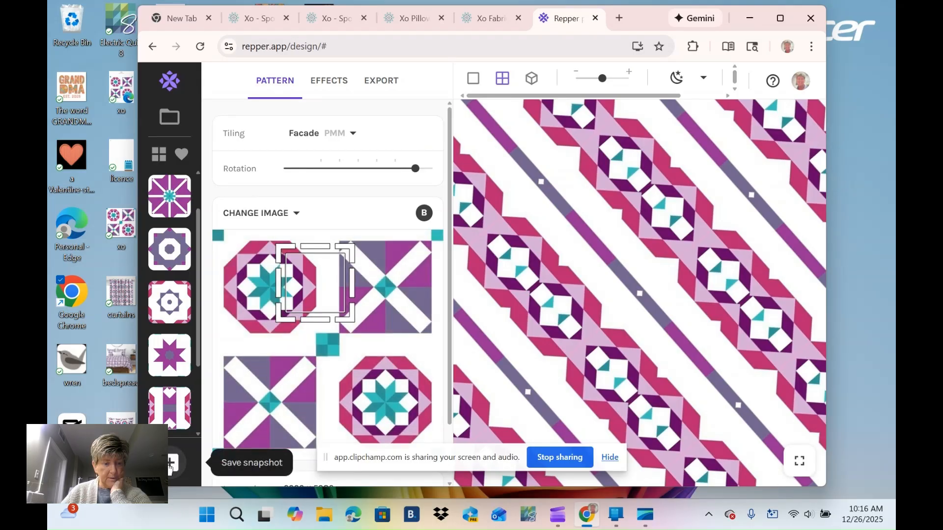
mouse_move(419, 187)
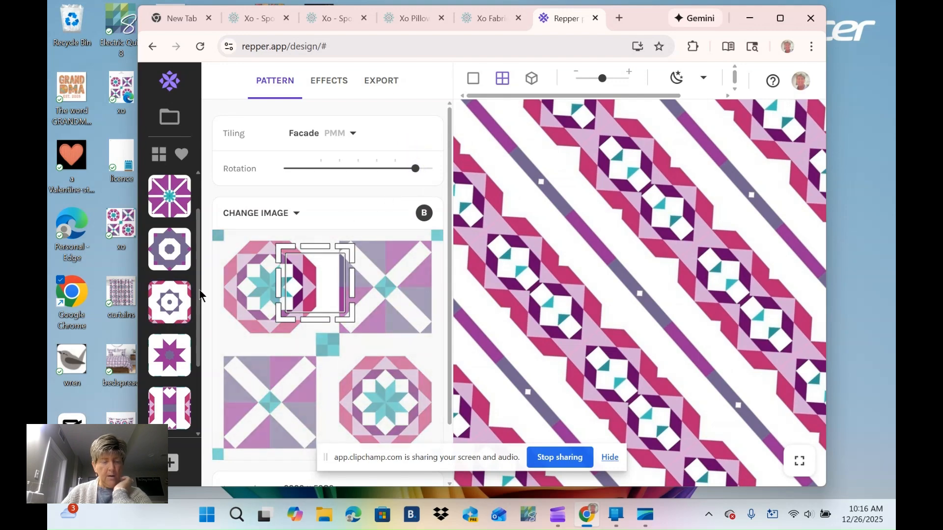
drag(199, 288, 192, 354)
mouse_move(194, 414)
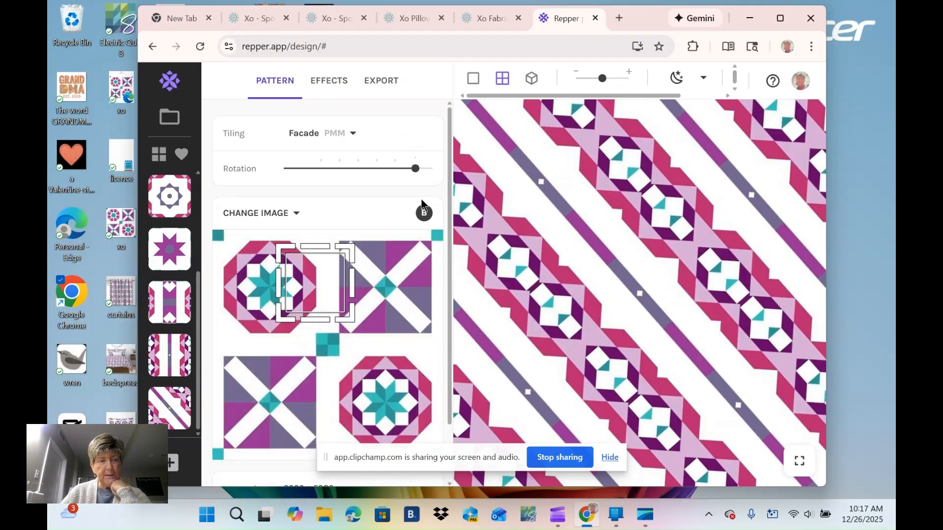
Set the pattern's rotation to -27 and change its tiling from Facade to Pyramid
mouse_move(415, 171)
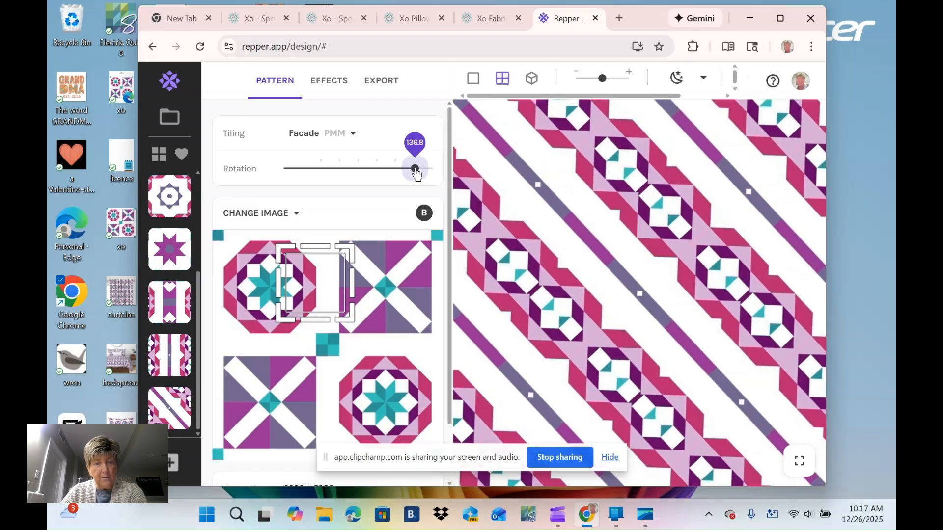
drag(416, 171, 347, 175)
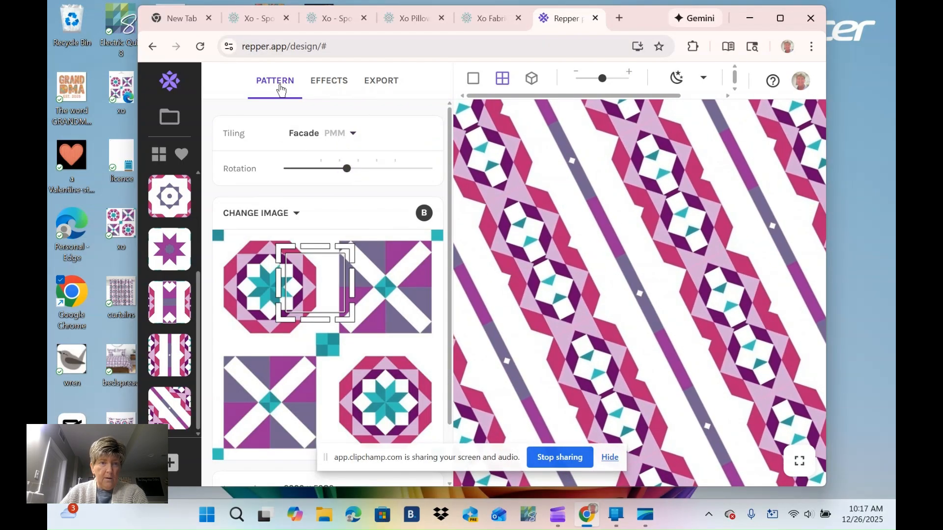
click(356, 137)
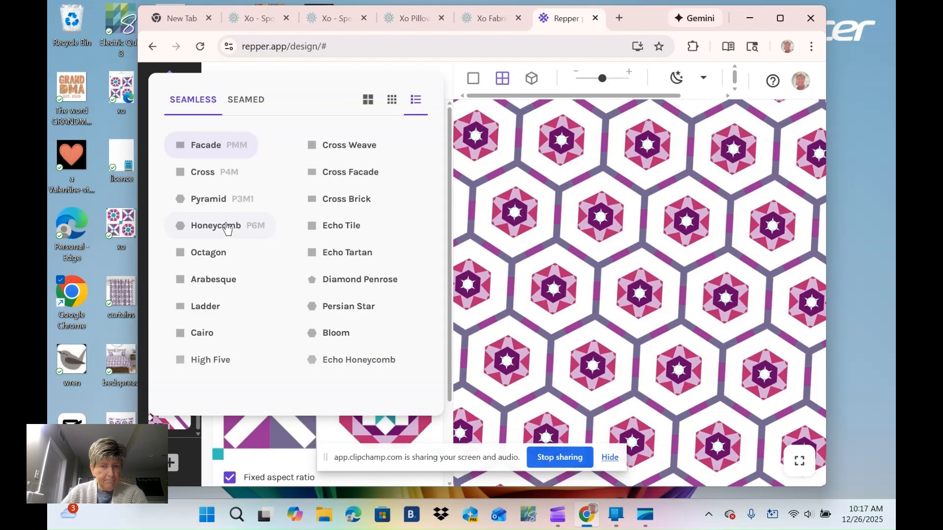
click(212, 205)
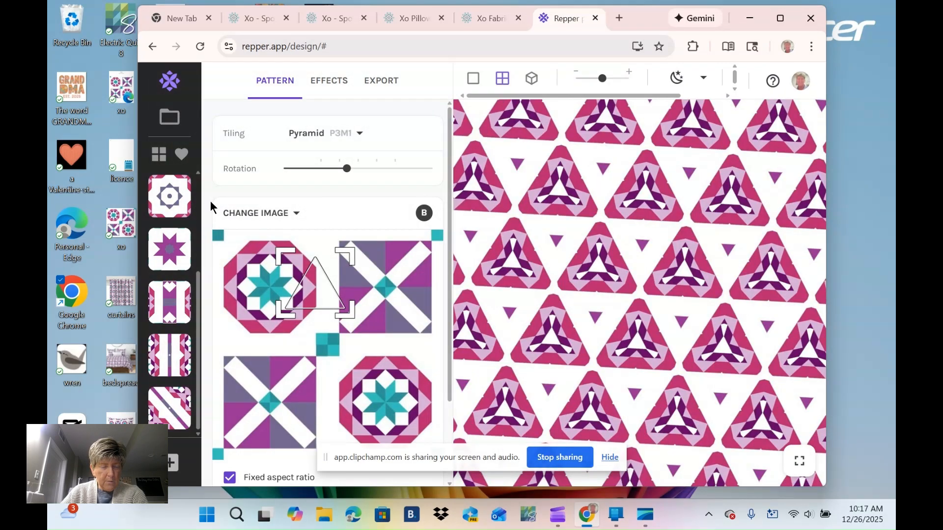
Enlarge the Pyramid sample area so it covers the lower-right octagon block, and adjust the pattern's rotation
drag(313, 297, 447, 477)
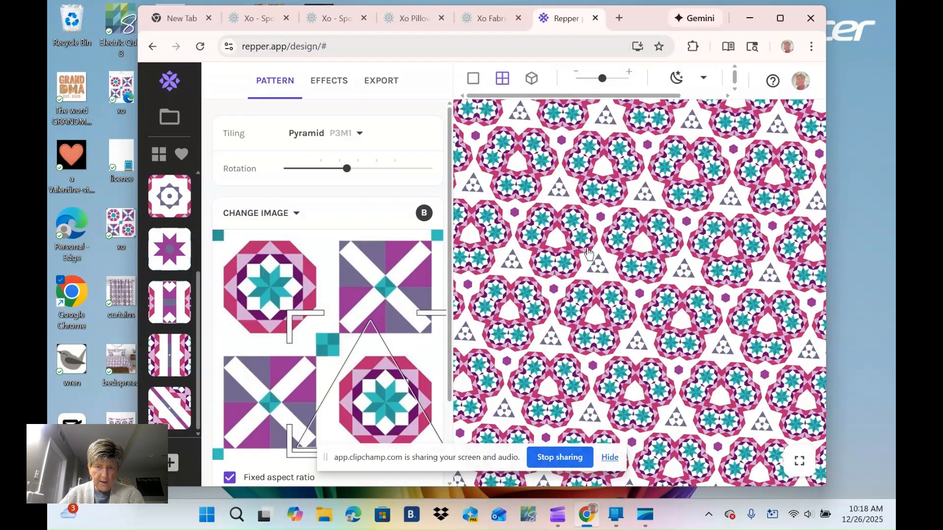
mouse_move(348, 170)
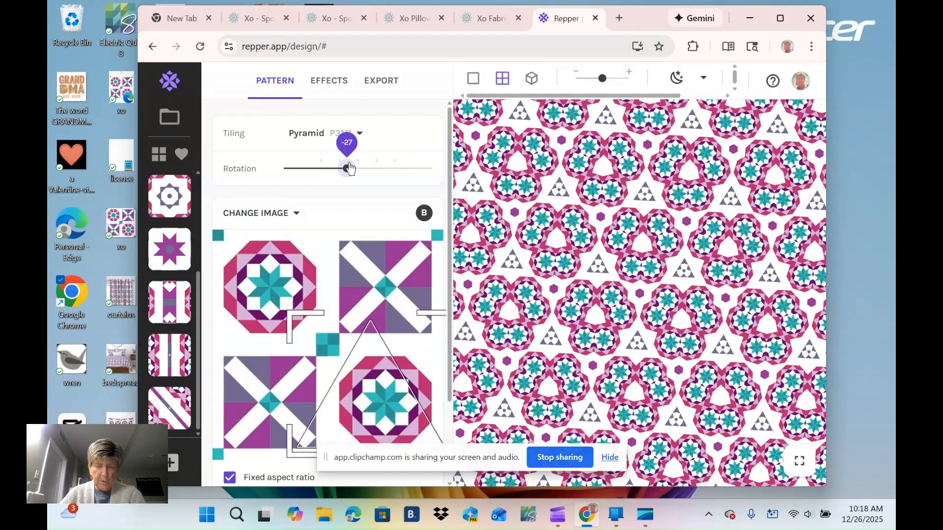
drag(348, 170, 376, 177)
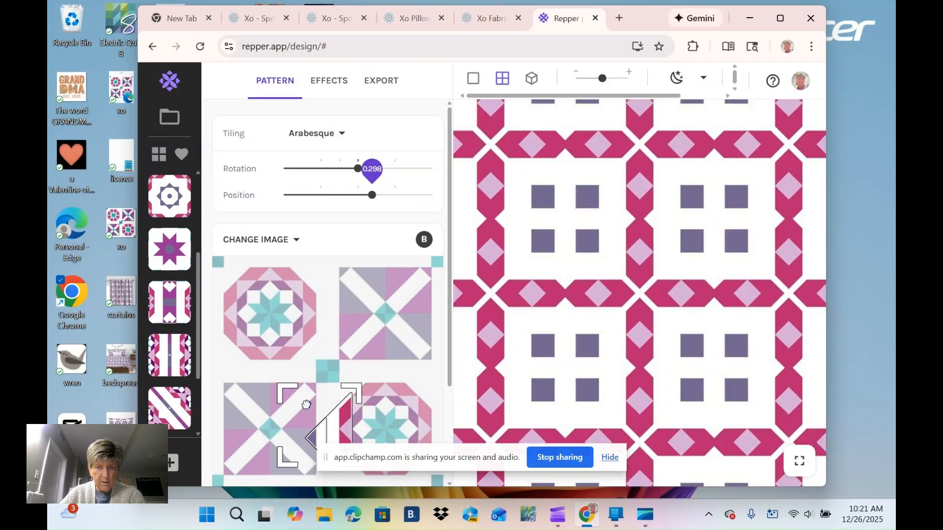
Shift the Arabesque sample area up onto the lower part of the upper-right X block, nudging it clear of the octagon block below
drag(306, 404, 350, 342)
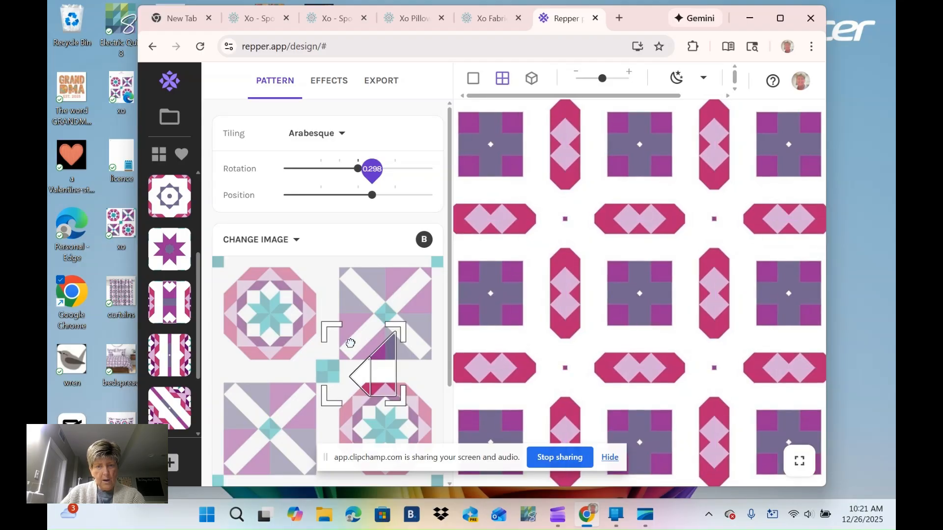
drag(350, 342, 350, 335)
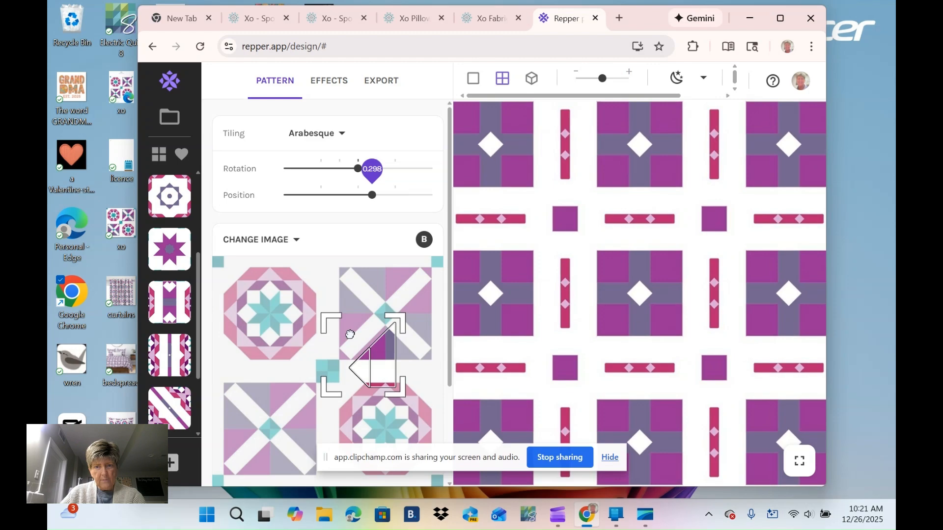
drag(350, 334, 349, 329)
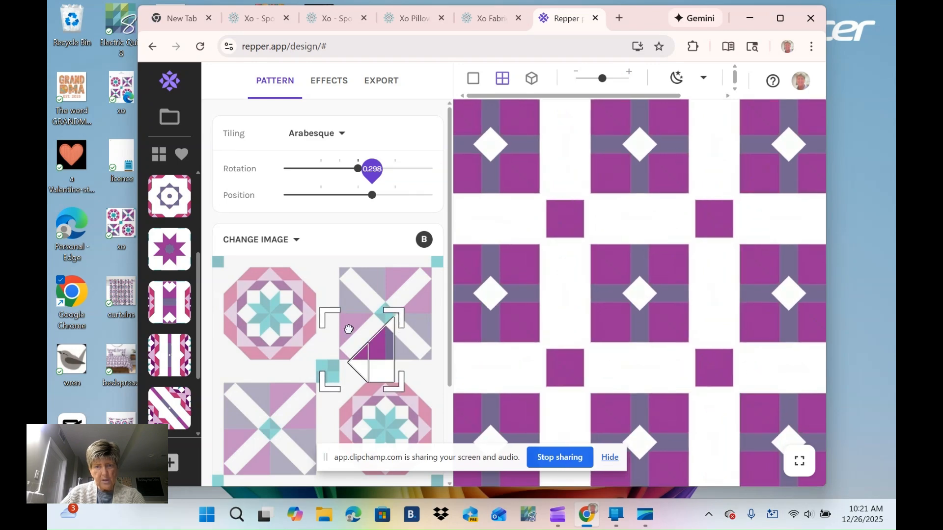
drag(348, 329, 336, 331)
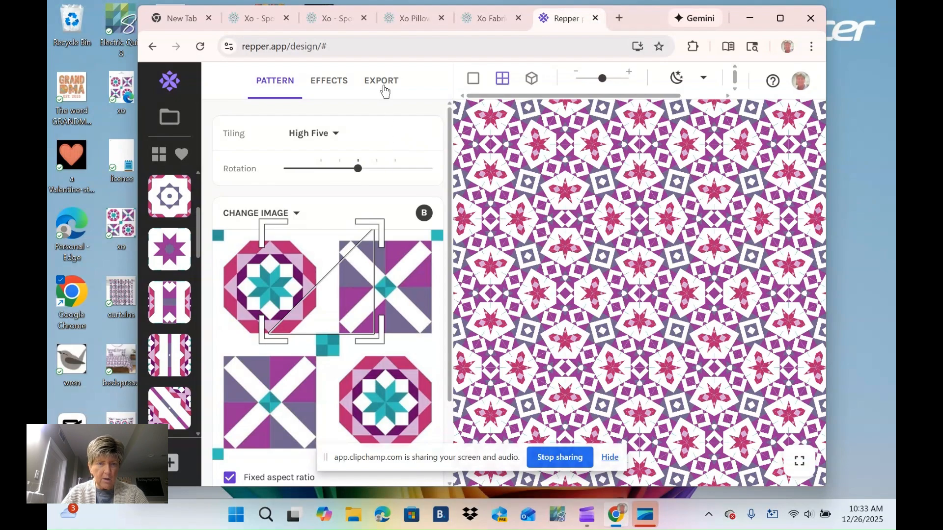
Open the effects and load the saved pattern with grey-purple eight-pointed stars and pink crosses
click(337, 86)
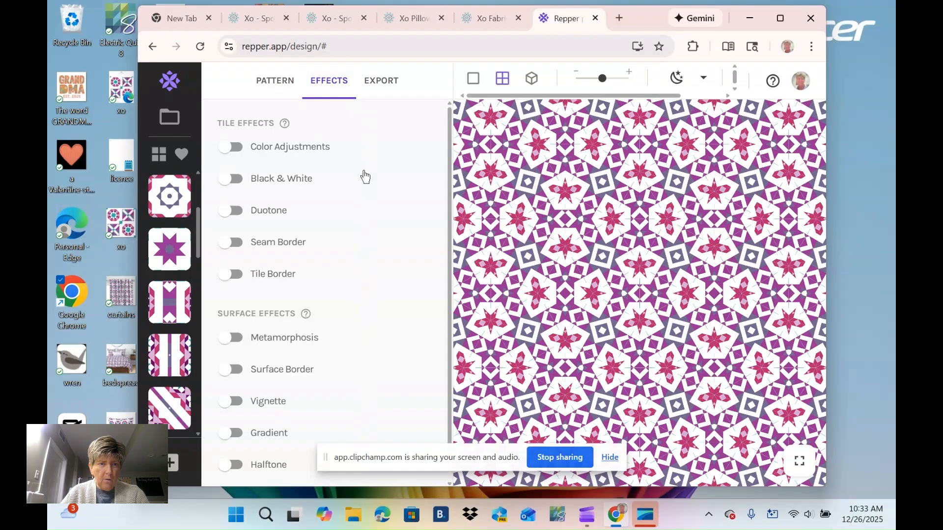
click(185, 254)
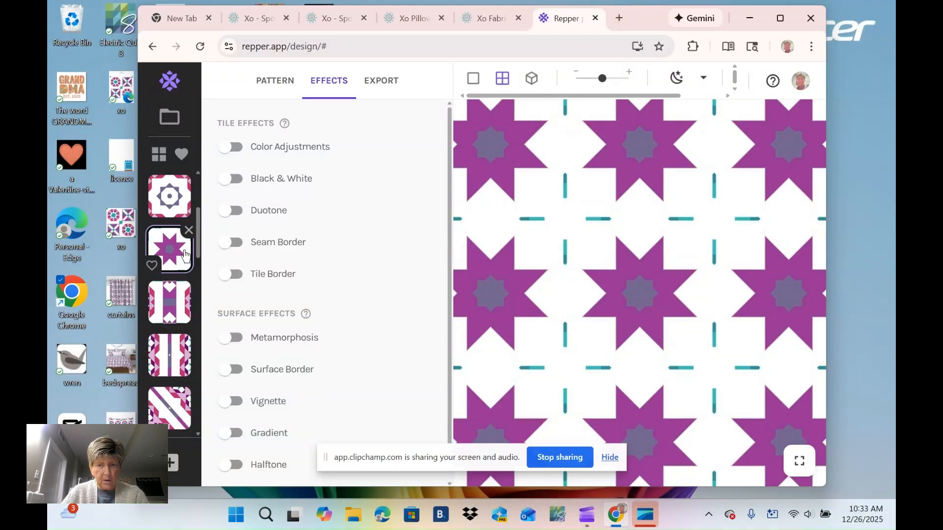
click(175, 203)
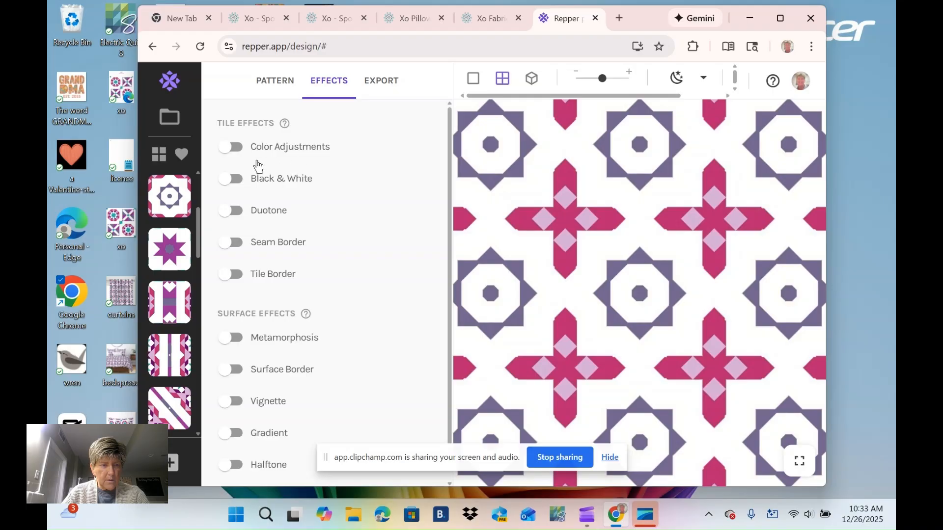
Try the Color Adjustments sliders for brightness, contrast and saturation on the pattern, and turn the effect off
click(229, 156)
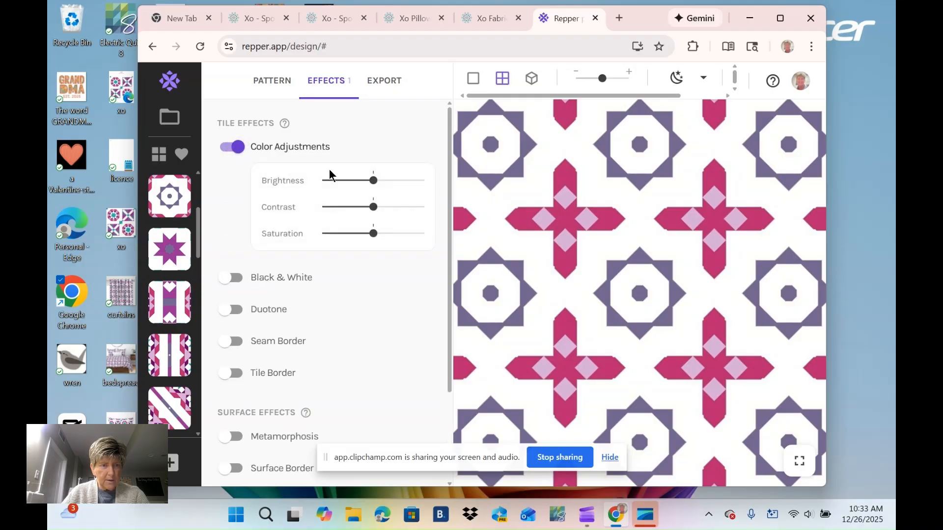
mouse_move(363, 189)
drag(373, 189, 375, 235)
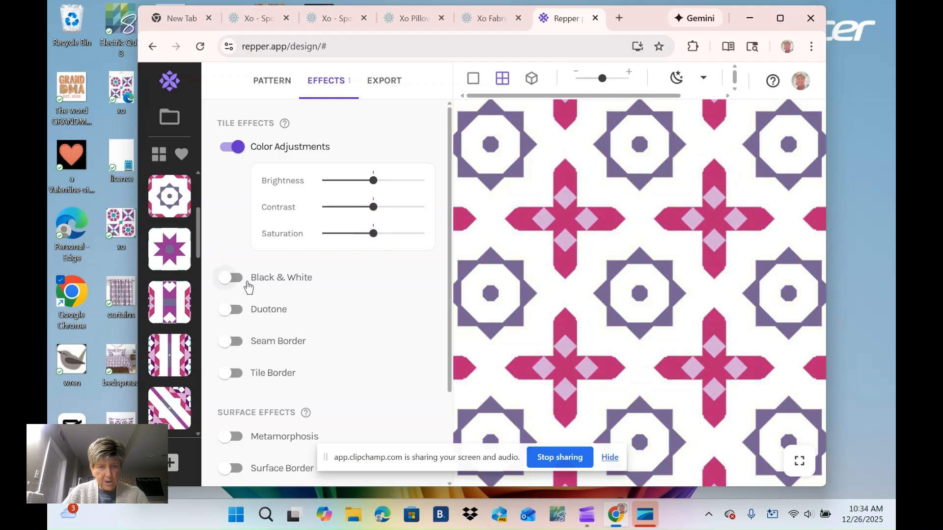
click(231, 148)
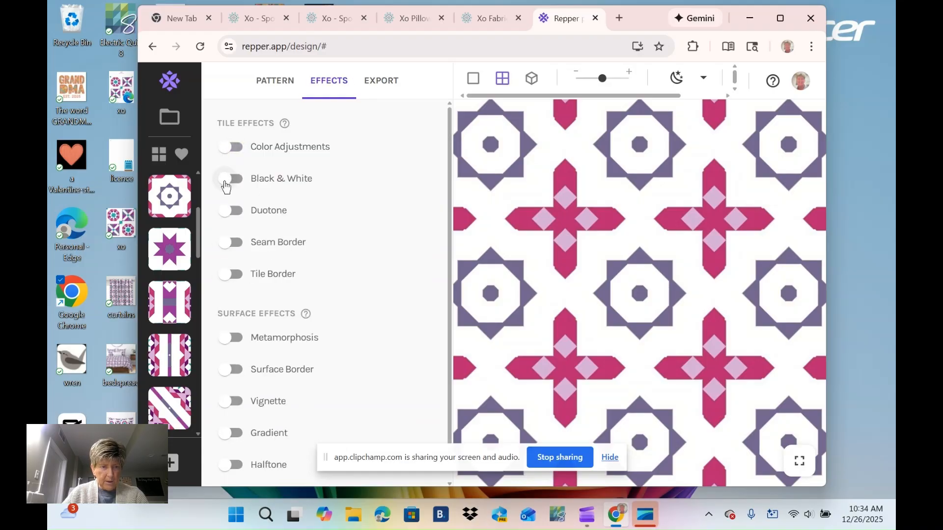
Try the Black & White effect and turn it off, and try Duotone while browsing its colour pairs
click(227, 179)
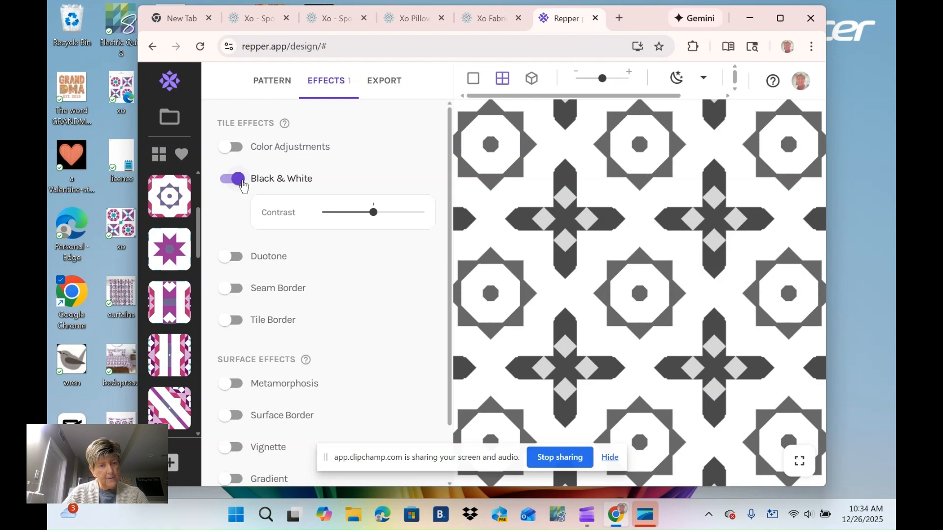
click(242, 182)
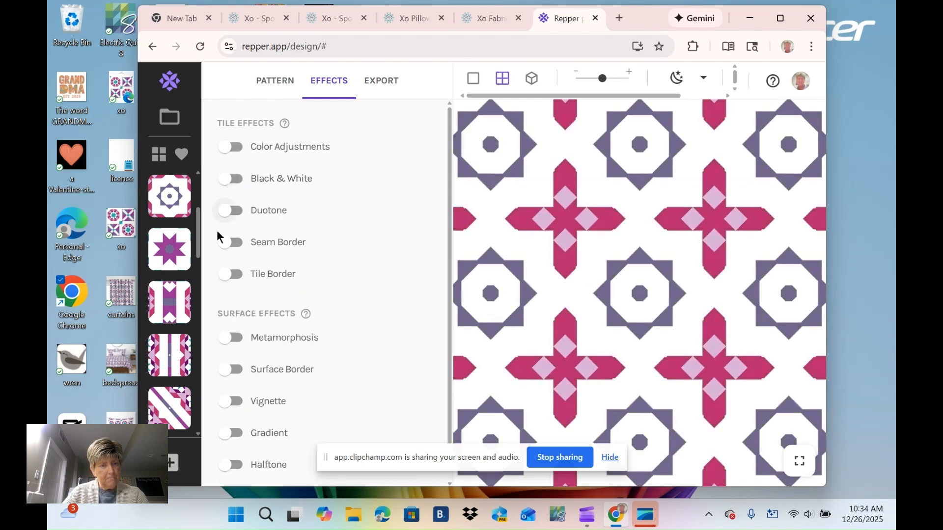
click(229, 214)
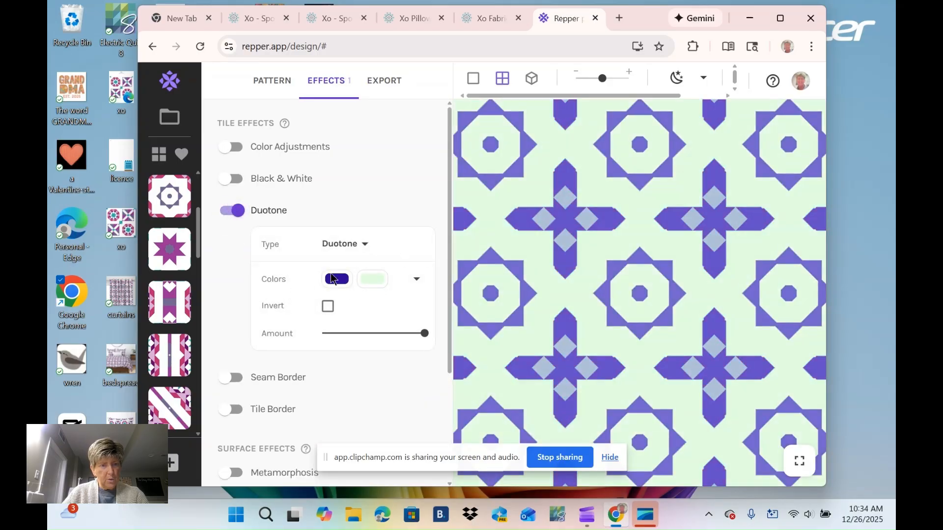
click(417, 280)
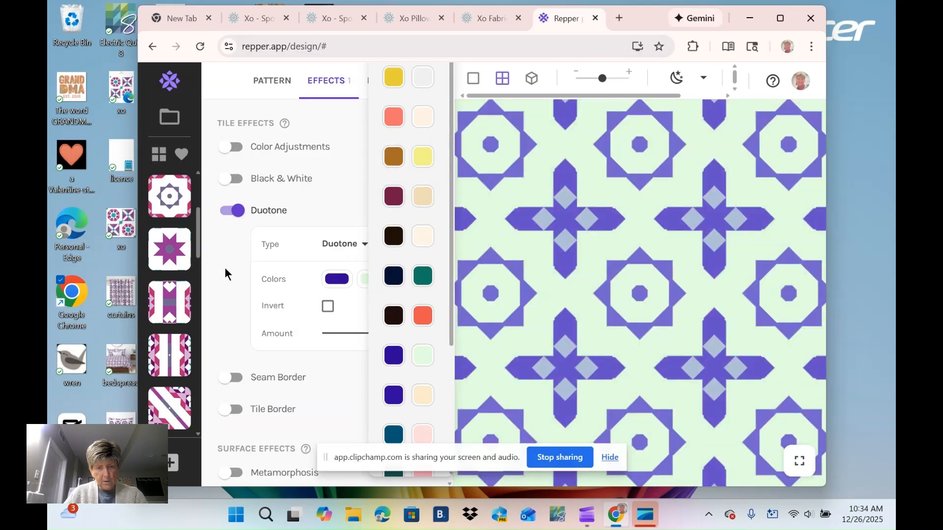
click(225, 268)
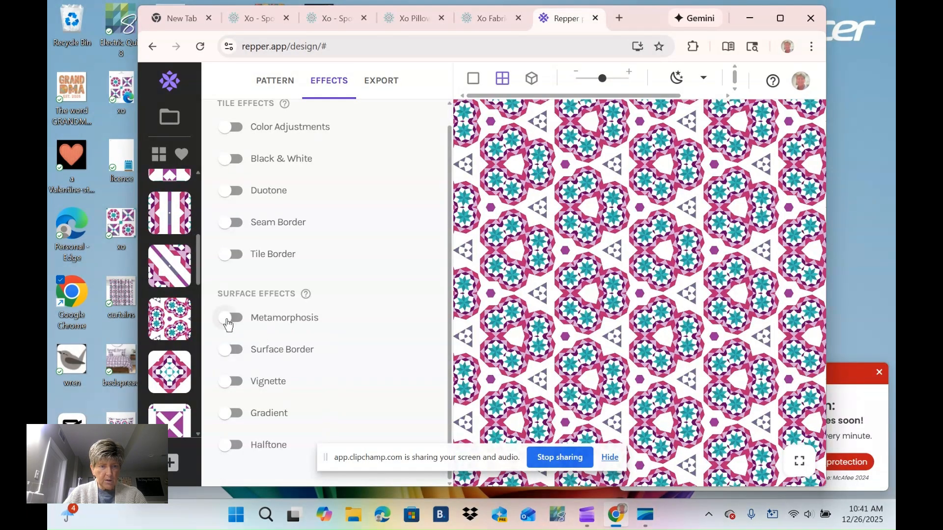
Save the Pyramid pattern with a linear Metamorphosis at full horizontal strength, and change the effect to full vertical strength
click(232, 318)
drag(322, 387, 428, 387)
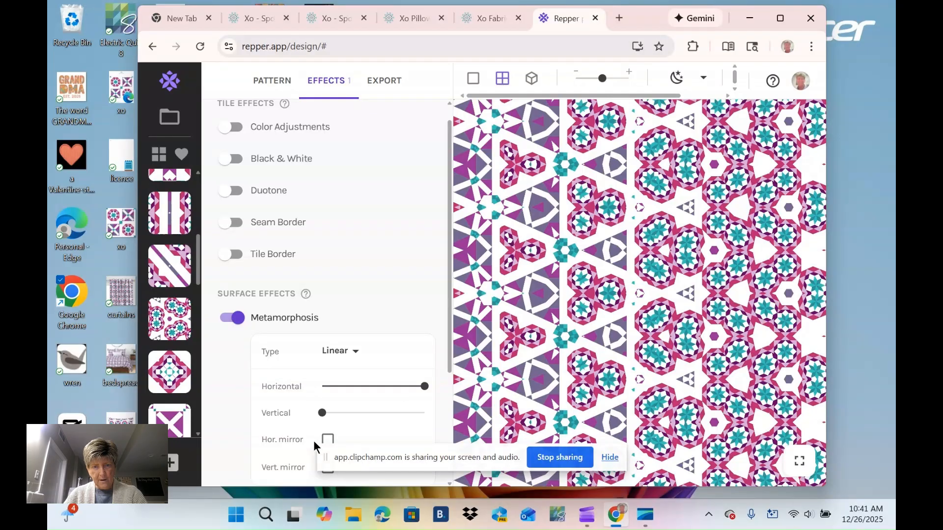
click(171, 464)
drag(424, 387, 409, 410)
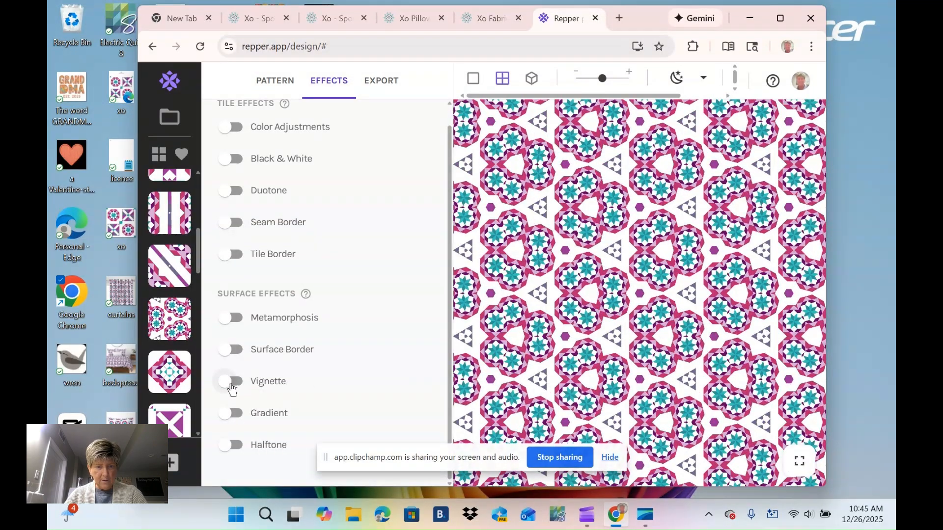
Add a teal Vignette effect to the Pyramid pattern and save it
click(230, 382)
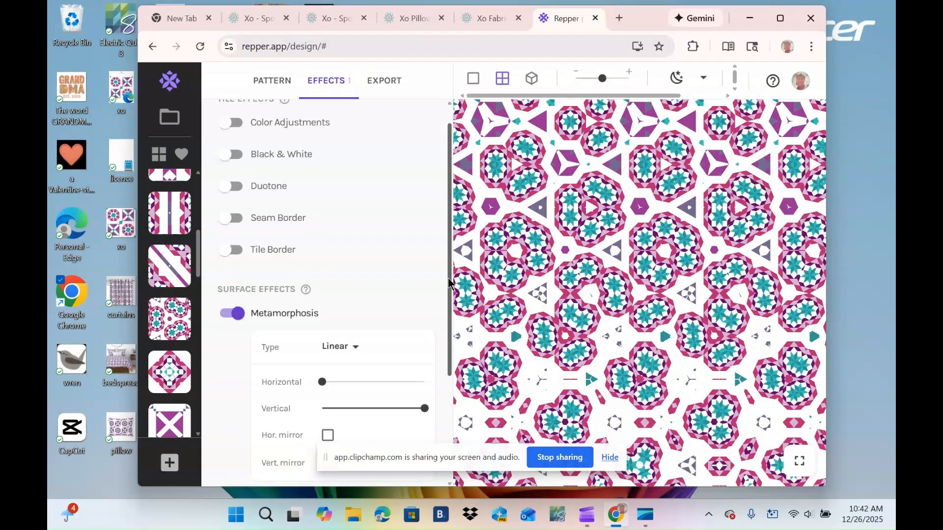
scroll(453, 318, down, 2)
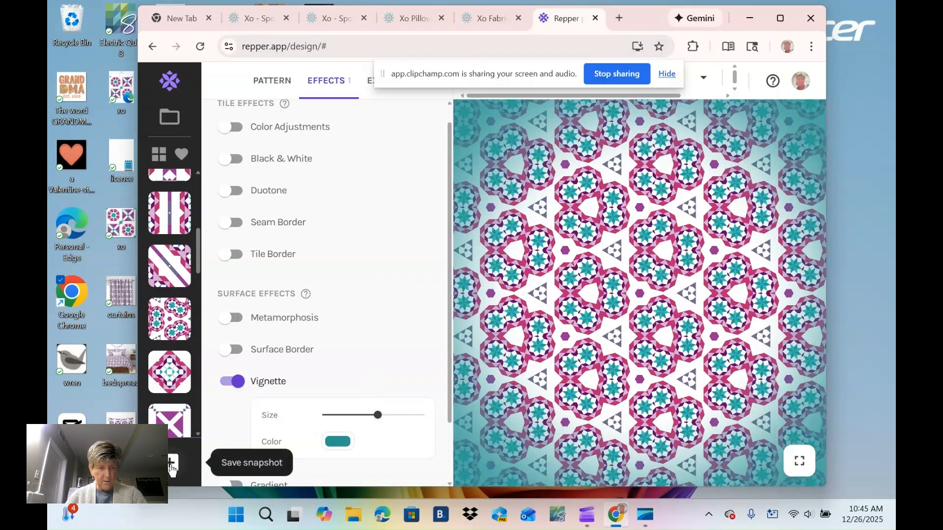
click(171, 467)
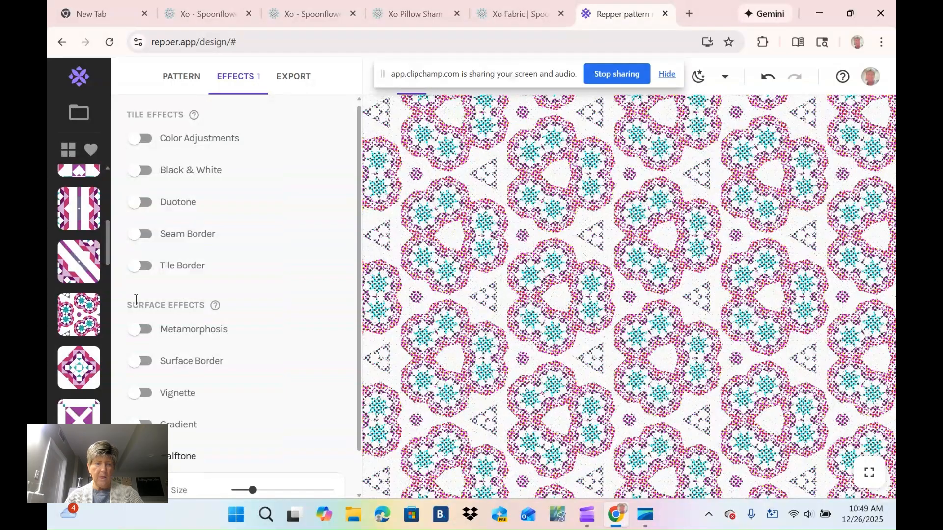
Browse the saved patterns, preview the purple Arabesque pattern on the upright cushion, and open the 3D navigation options
drag(108, 248, 106, 420)
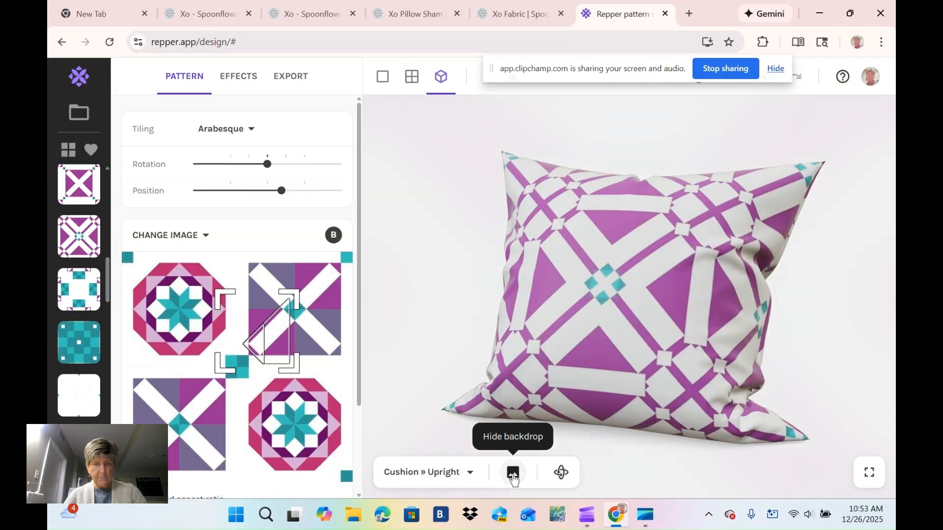
click(562, 473)
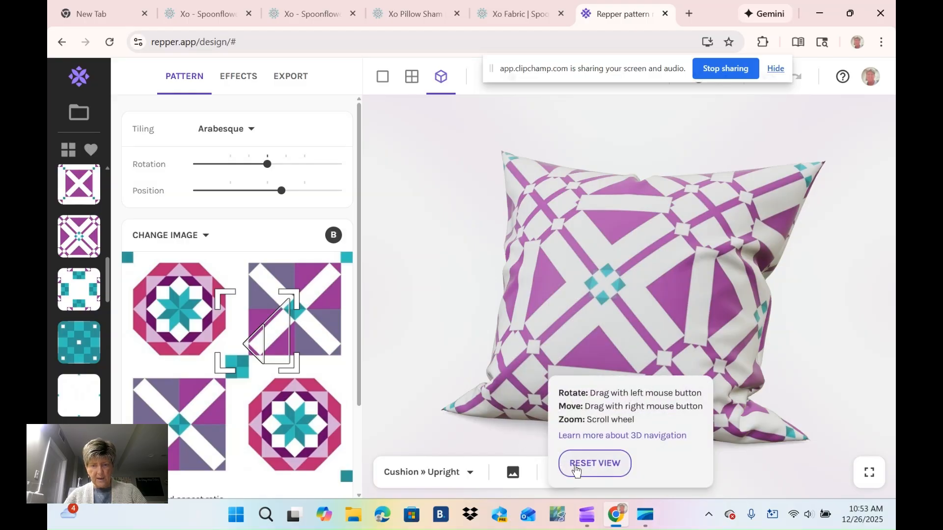
Reset the upright cushion's 3D view and preview the purple Arabesque pattern on the Scarf
click(576, 470)
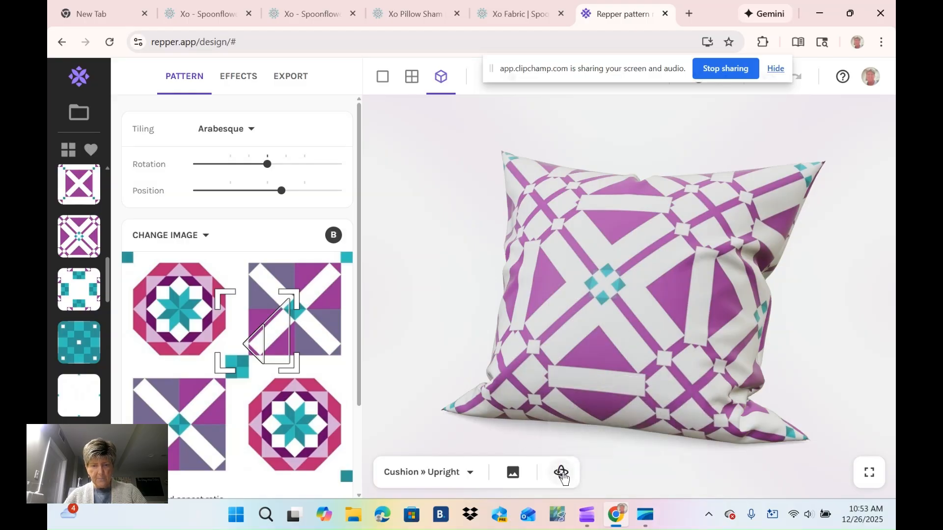
click(561, 474)
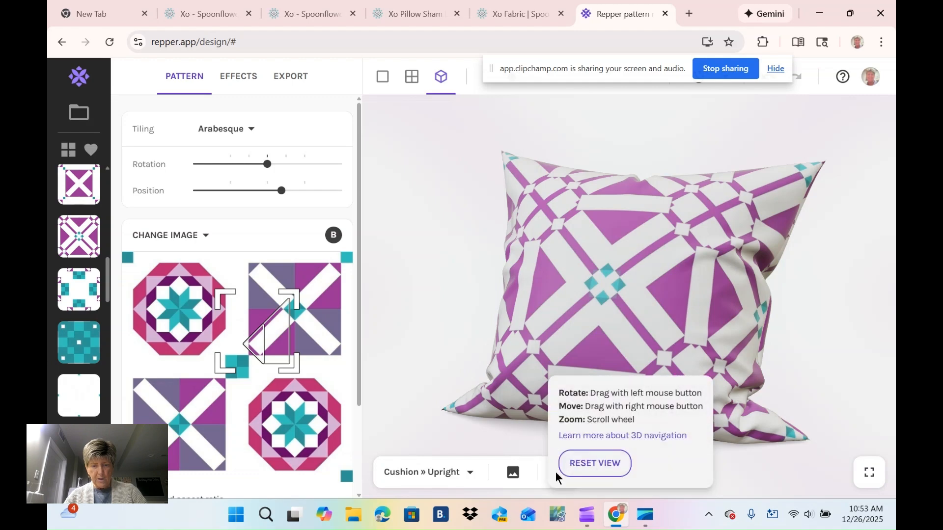
click(588, 470)
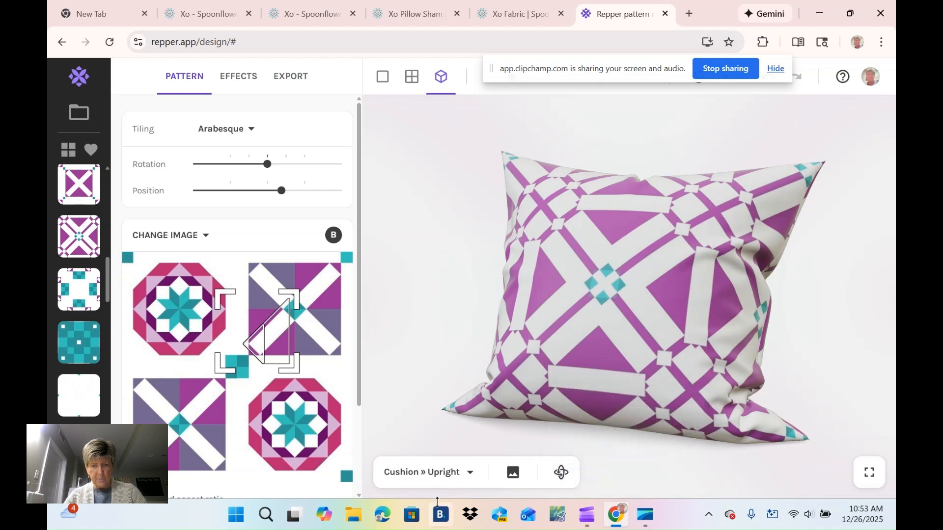
click(473, 477)
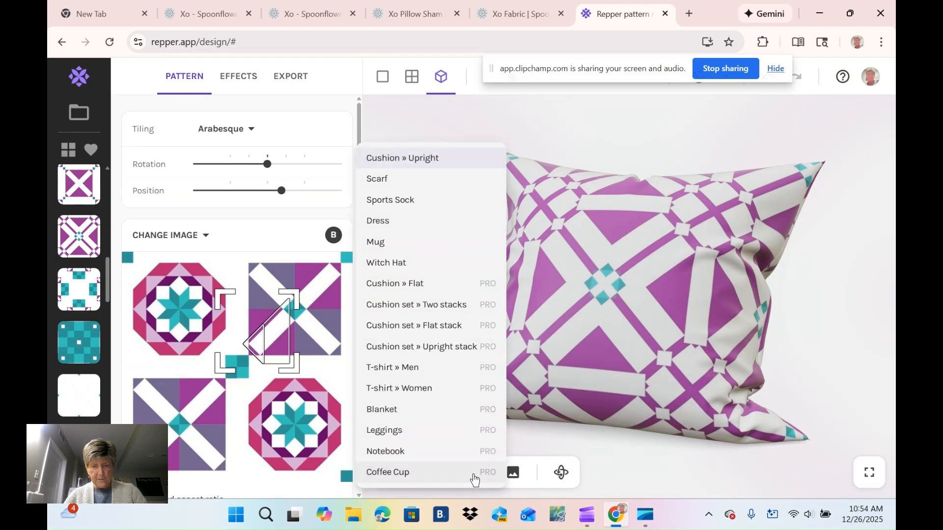
click(471, 186)
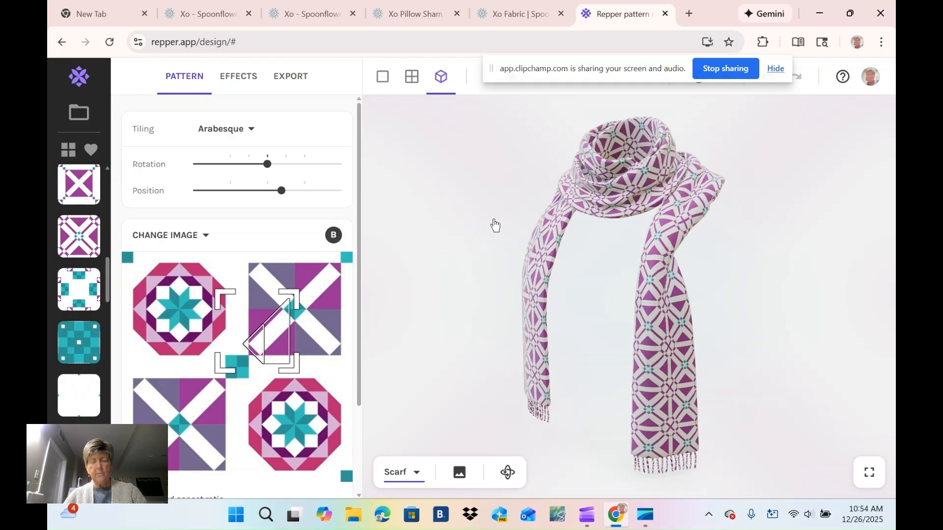
Preview the purple Arabesque pattern on the Notebook, Sports Sock and Witch Hat models
click(416, 476)
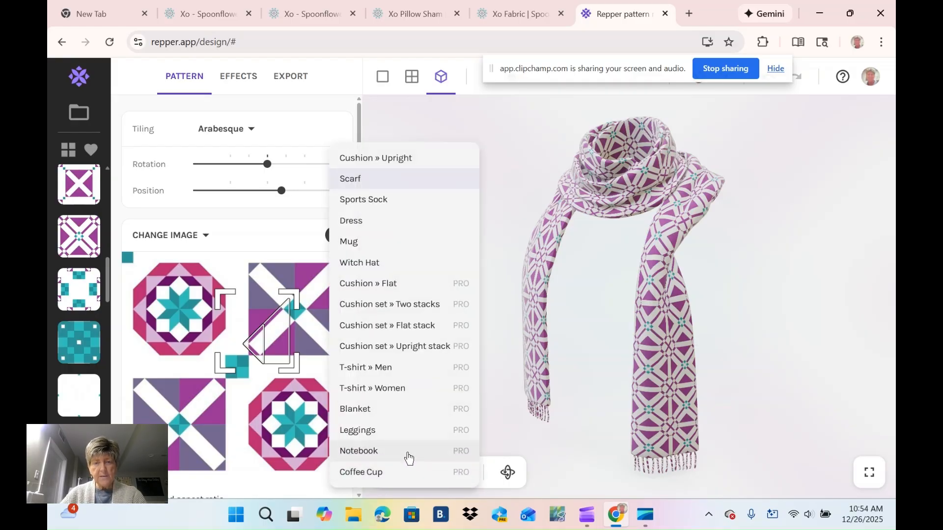
click(408, 457)
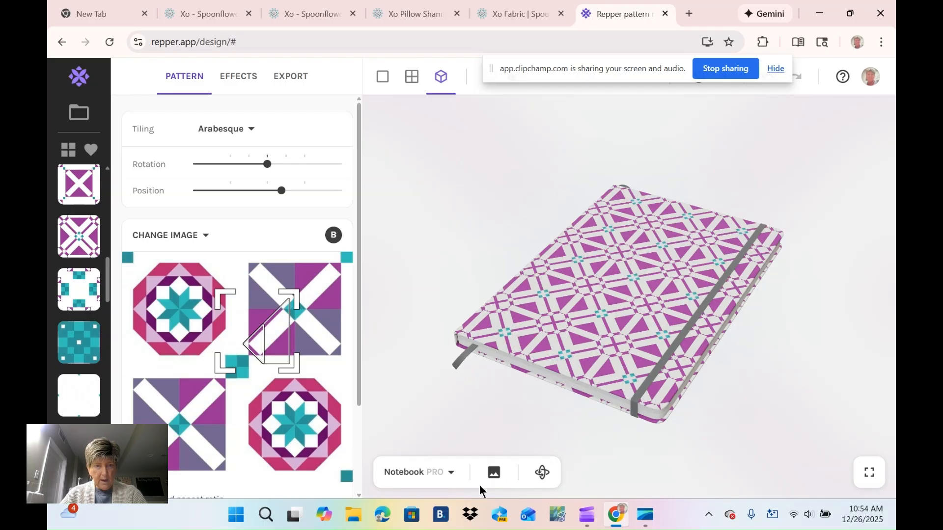
click(449, 473)
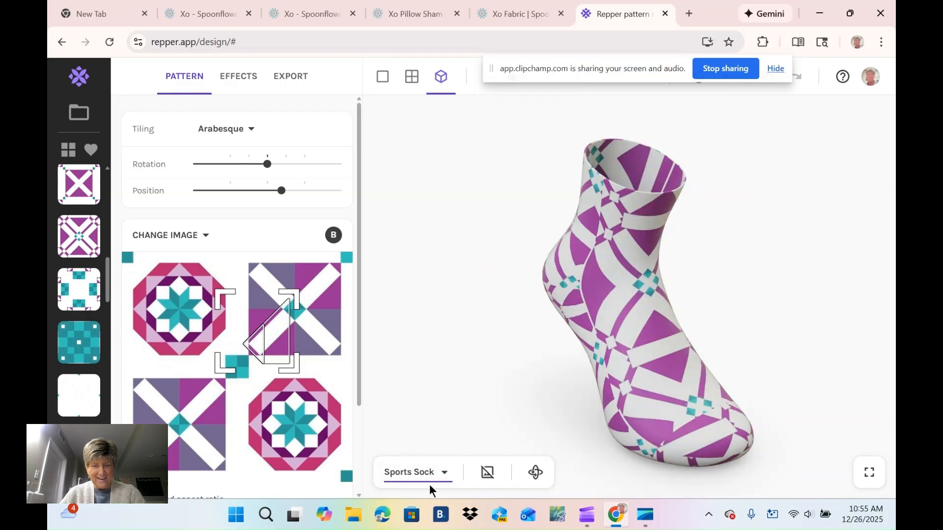
click(441, 476)
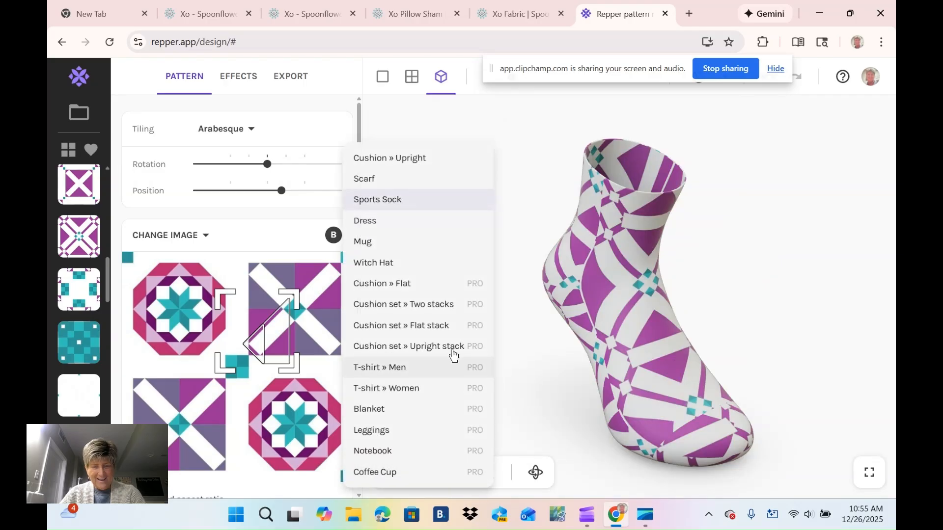
click(400, 265)
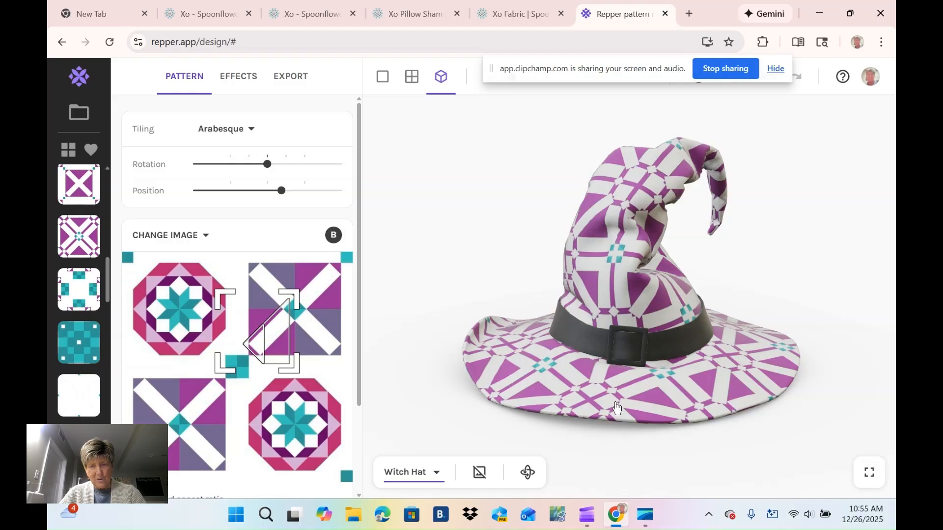
Preview the purple Arabesque pattern on the Leggings and Blanket models
click(413, 472)
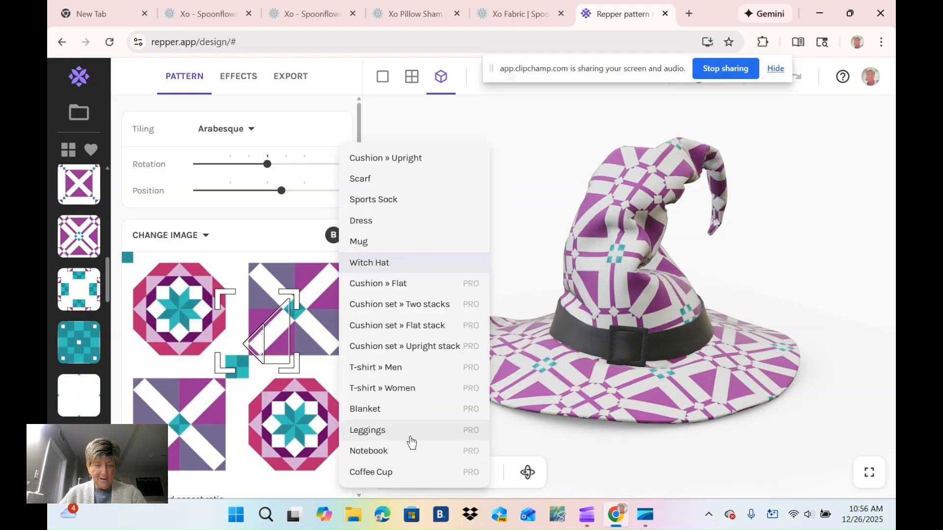
click(410, 439)
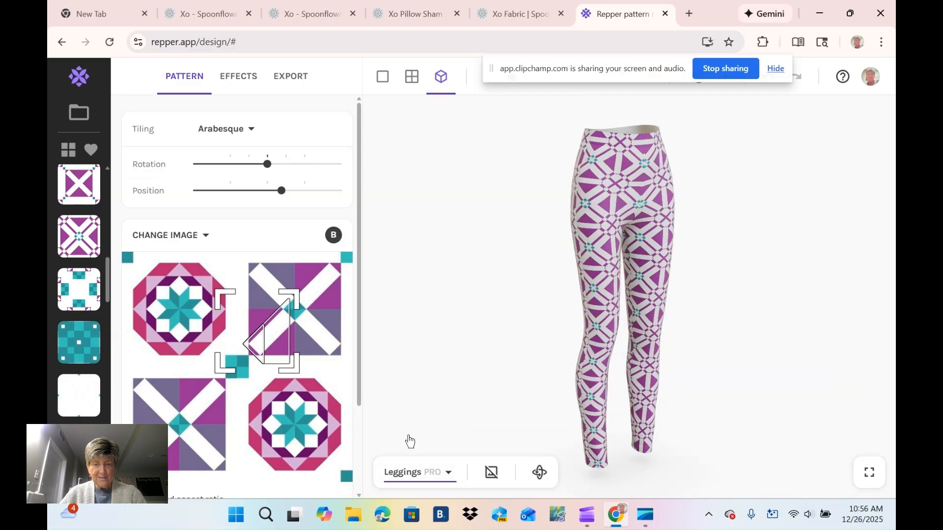
click(448, 474)
click(419, 409)
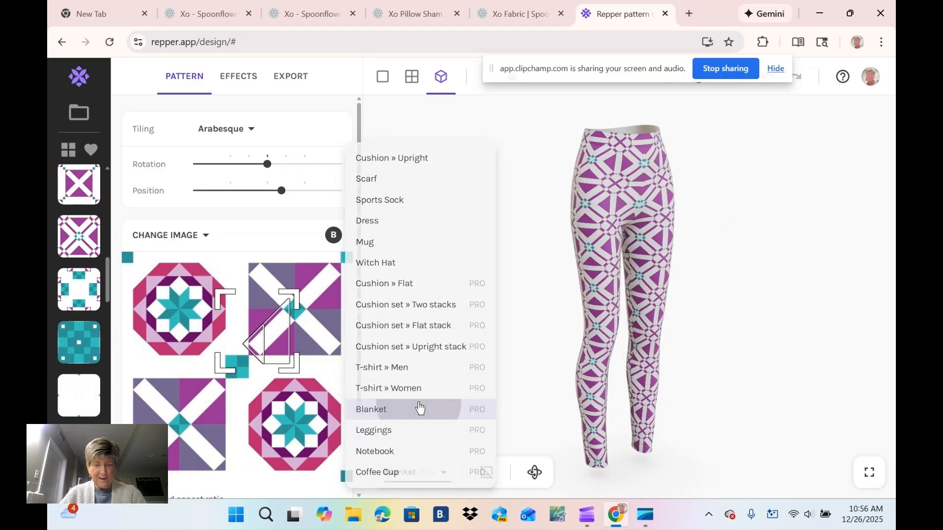
Preview the purple Arabesque pattern on the flat-stack cushion set and the Dress
click(417, 473)
click(404, 325)
click(442, 473)
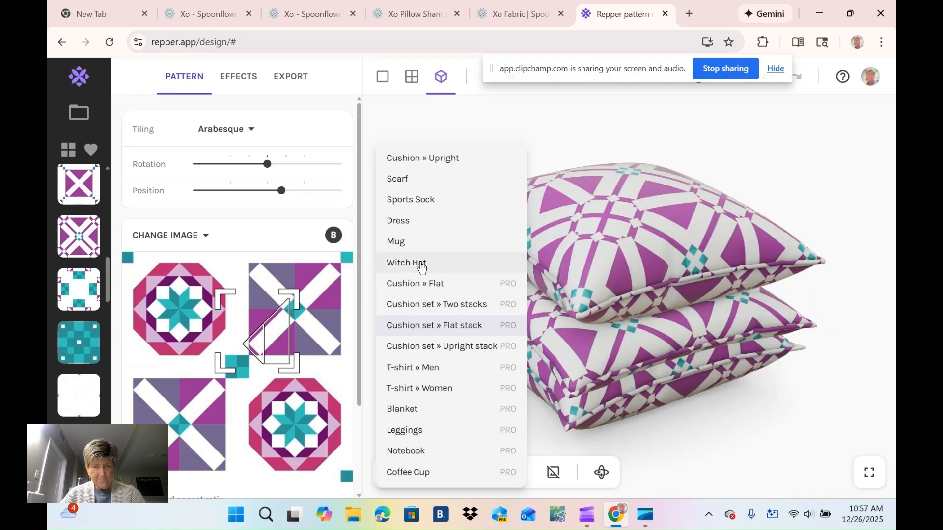
click(398, 227)
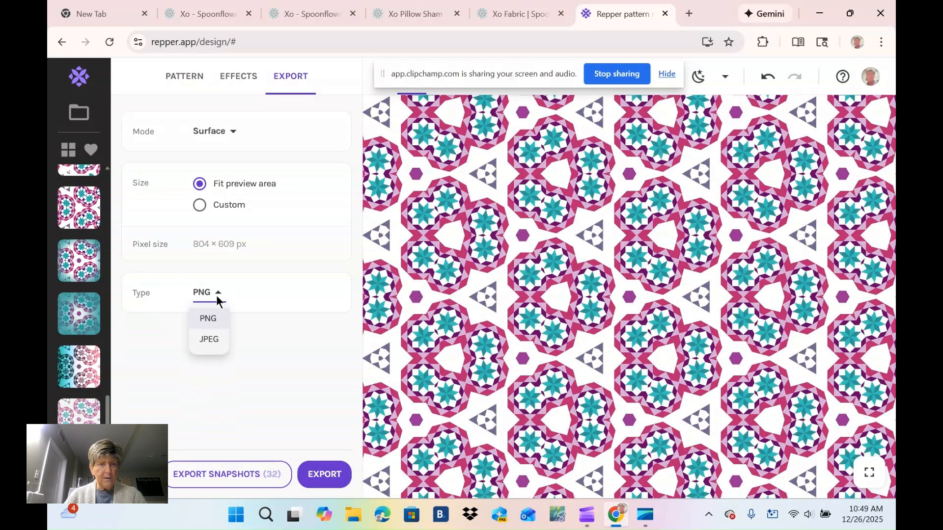
Keep PNG as the export file type and set the export mode to Tile
click(262, 284)
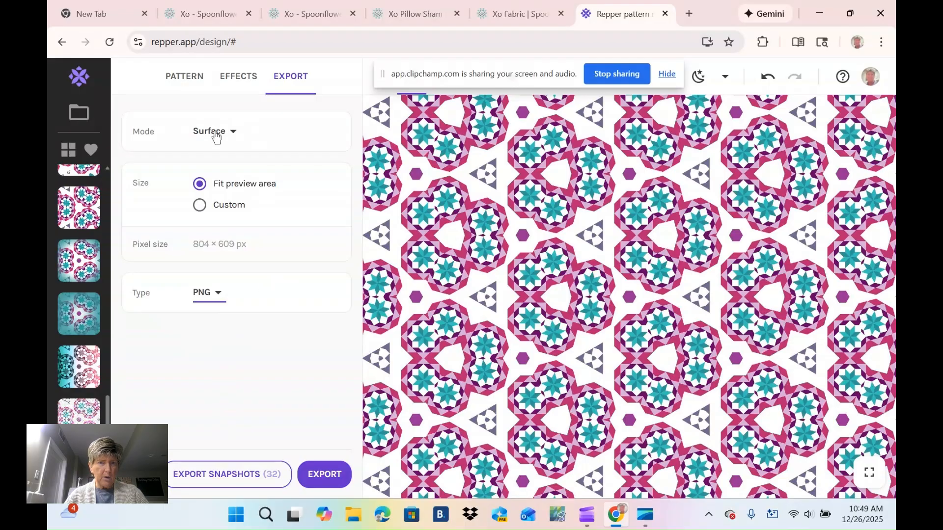
click(235, 134)
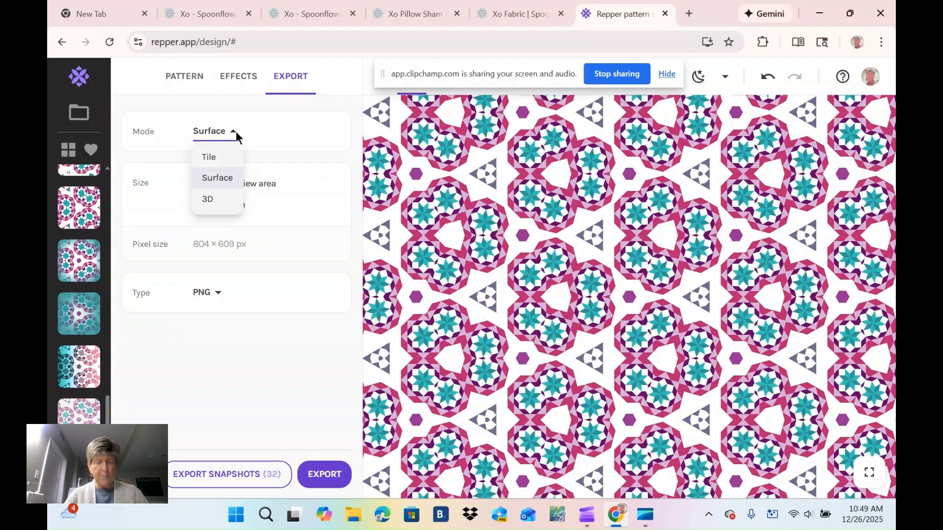
click(214, 156)
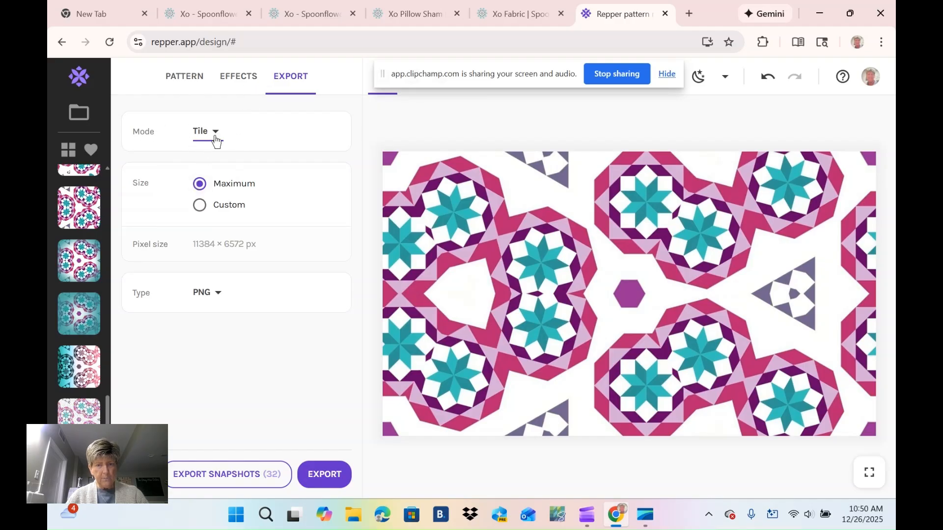
click(213, 136)
click(267, 244)
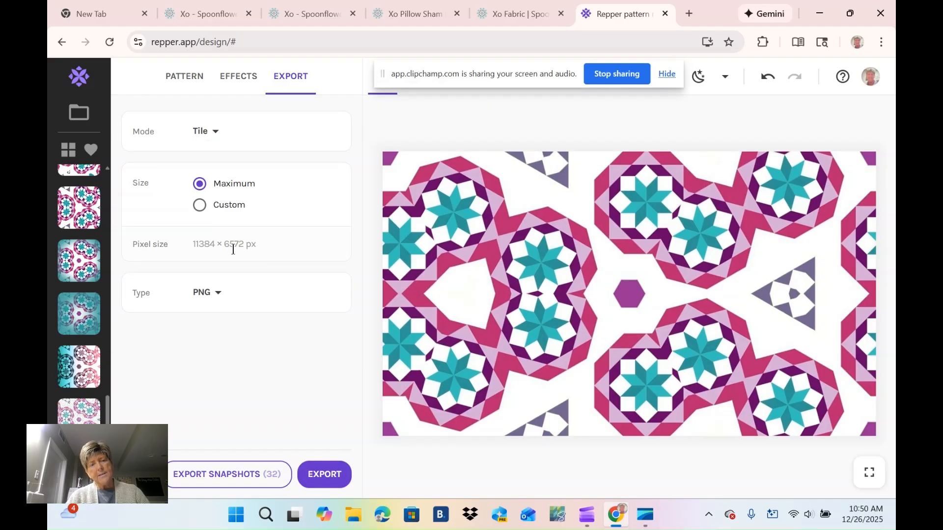
Switch the tile export to a custom size and open its width for editing
click(201, 206)
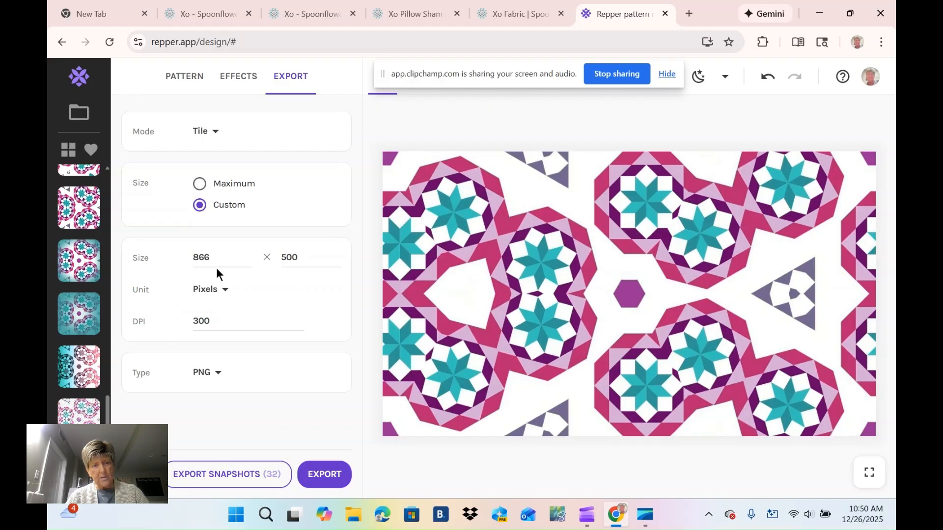
drag(217, 258, 195, 261)
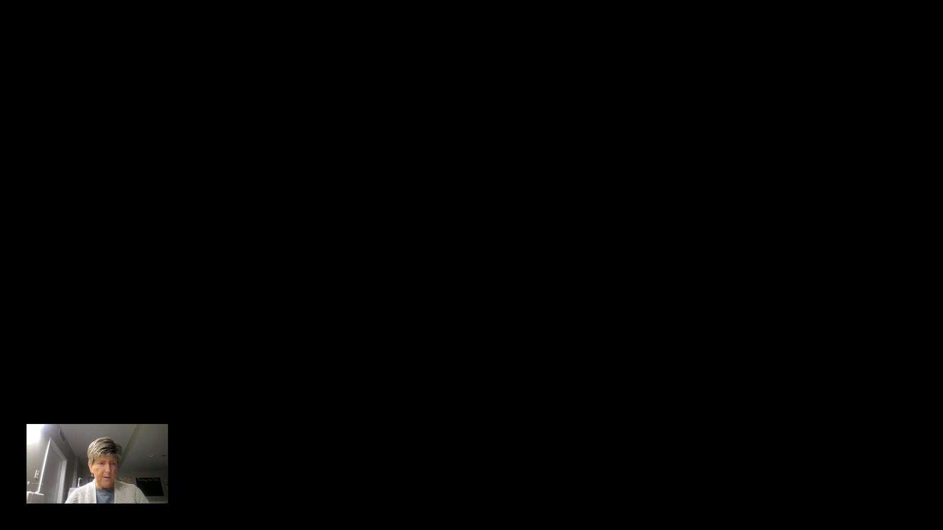